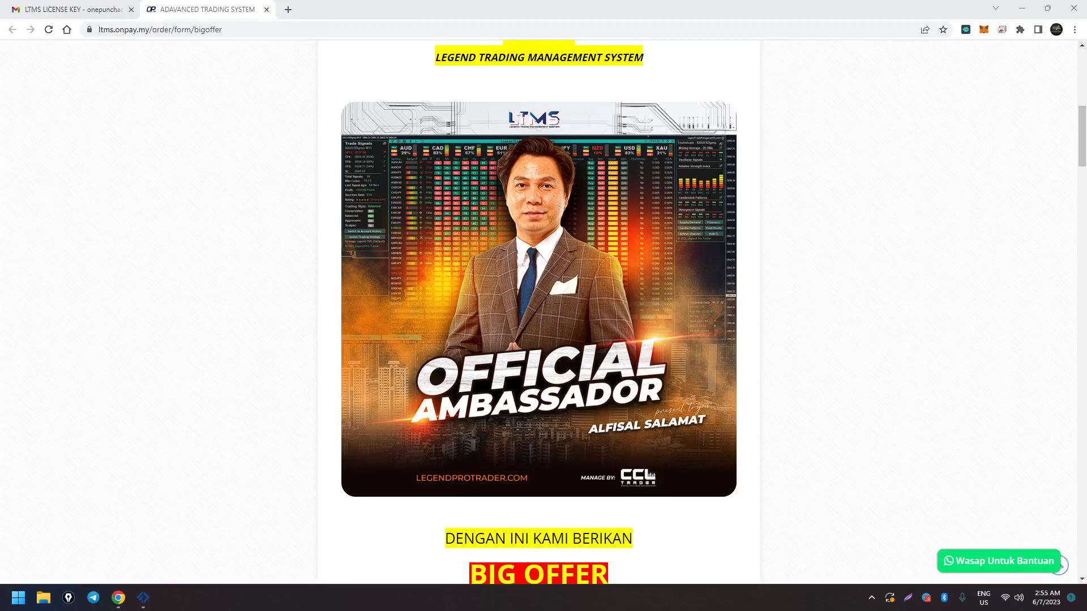
Review the LTMS big offer page, examining the included features, system benefits, license pricing and purchase flow
scroll(820, 450, down, 12)
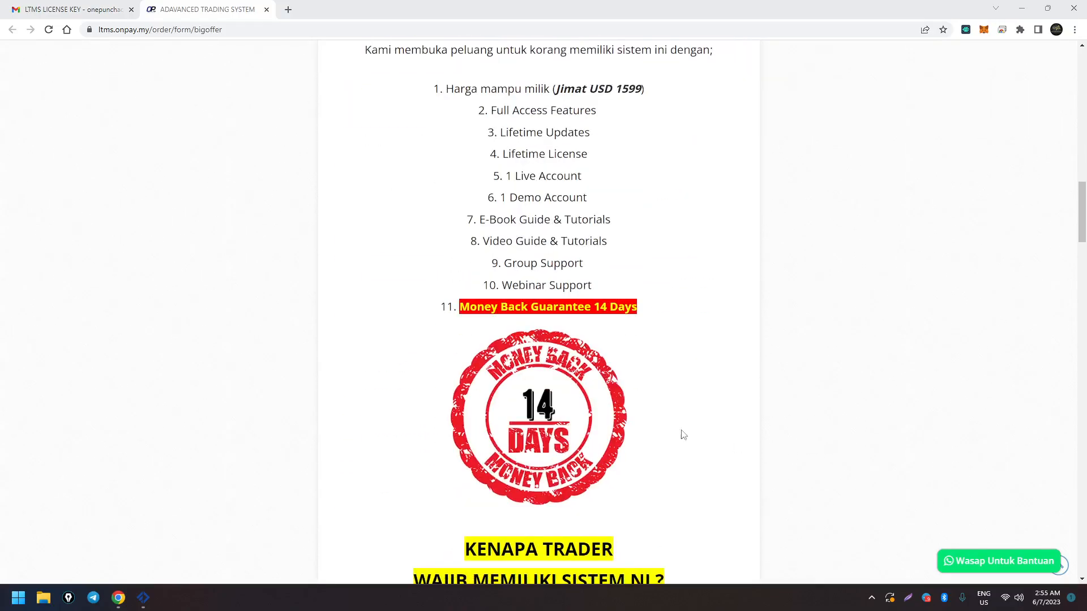
scroll(822, 405, down, 4)
scroll(604, 441, down, 15)
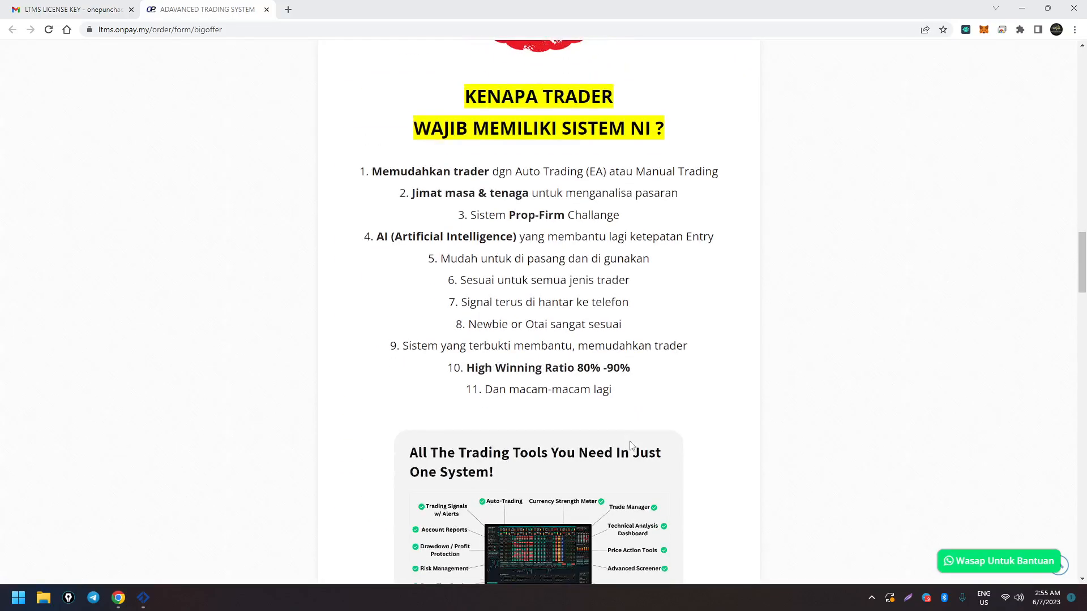
scroll(627, 448, down, 9)
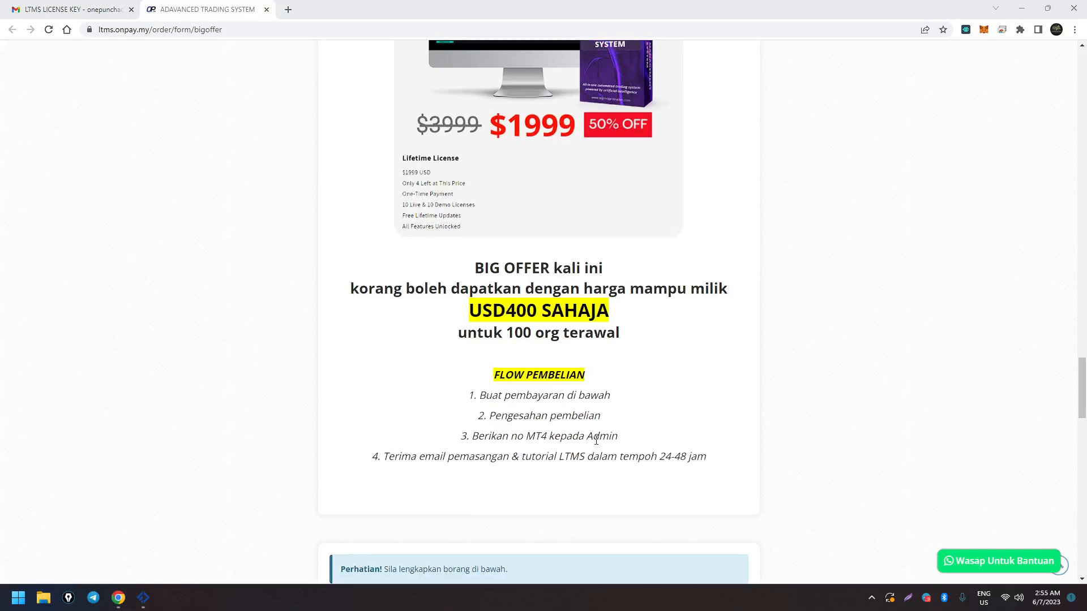
scroll(596, 440, up, 12)
scroll(533, 464, down, 6)
scroll(533, 464, down, 3)
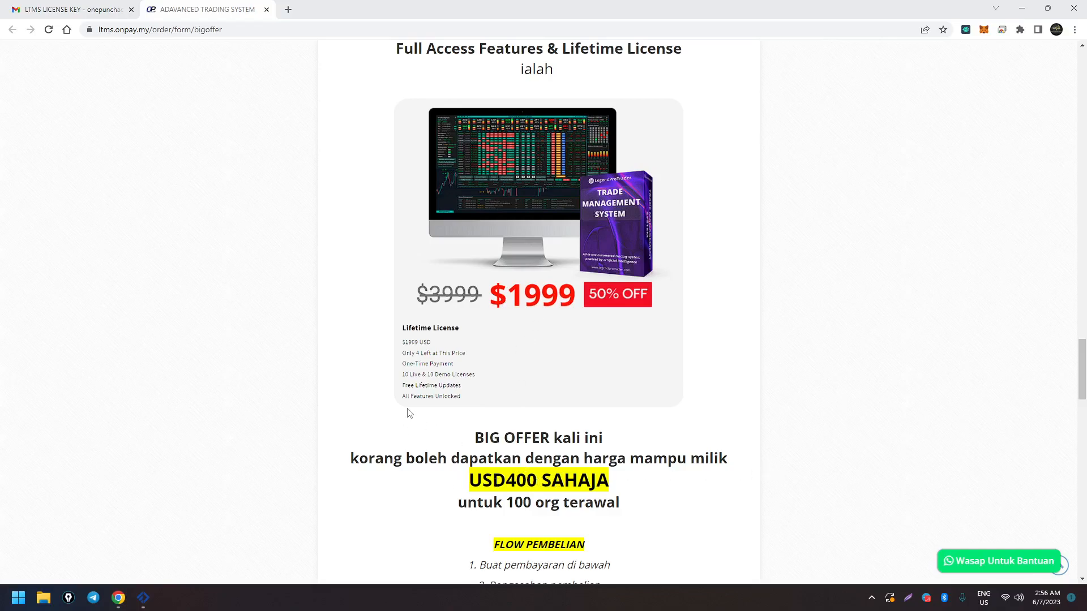
scroll(410, 413, up, 12)
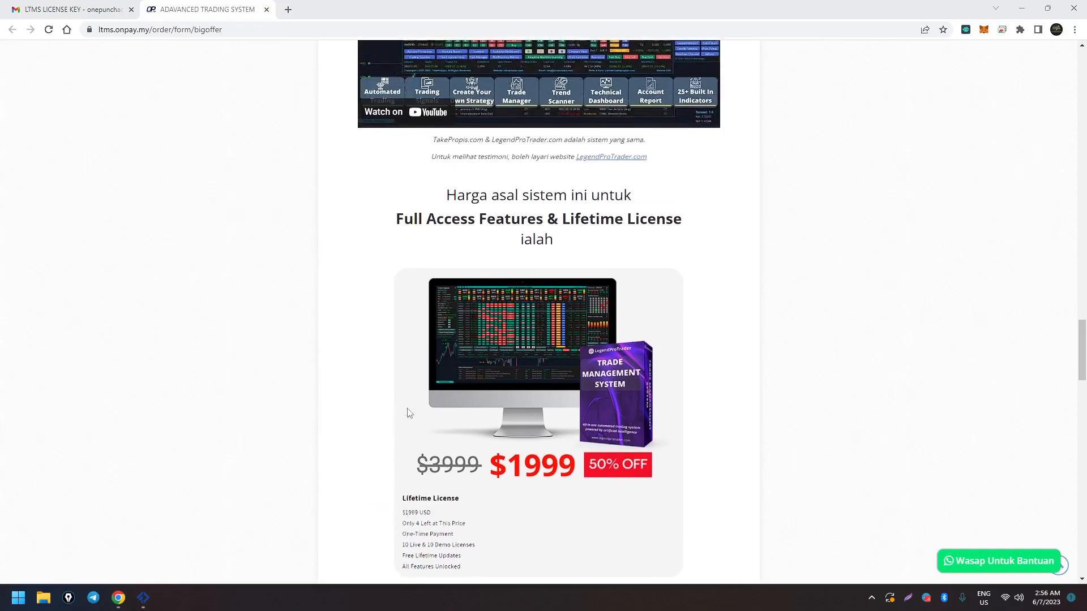
scroll(410, 413, up, 11)
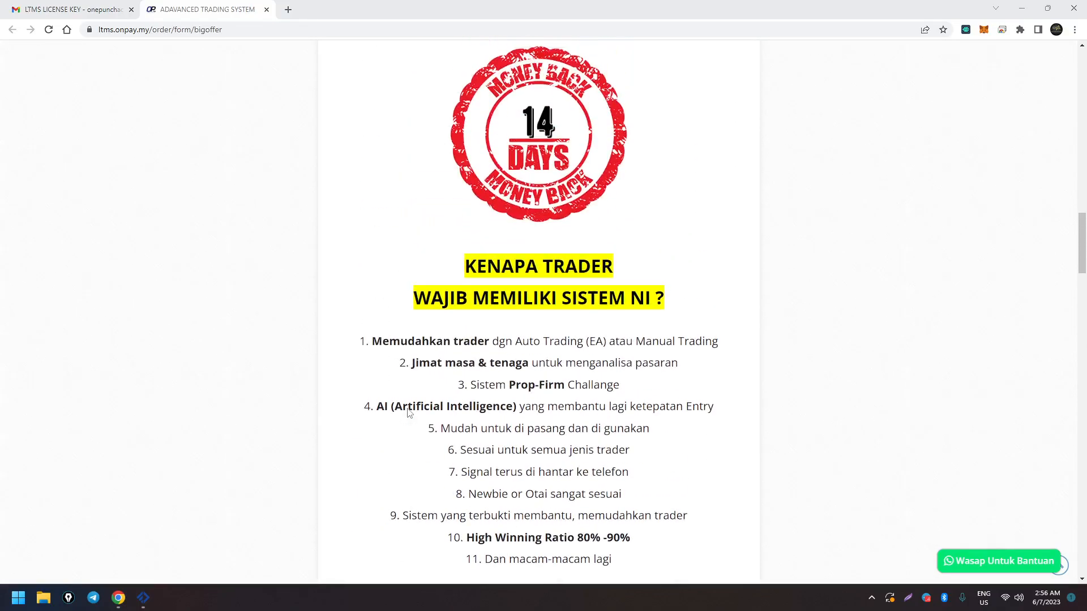
scroll(410, 414, up, 11)
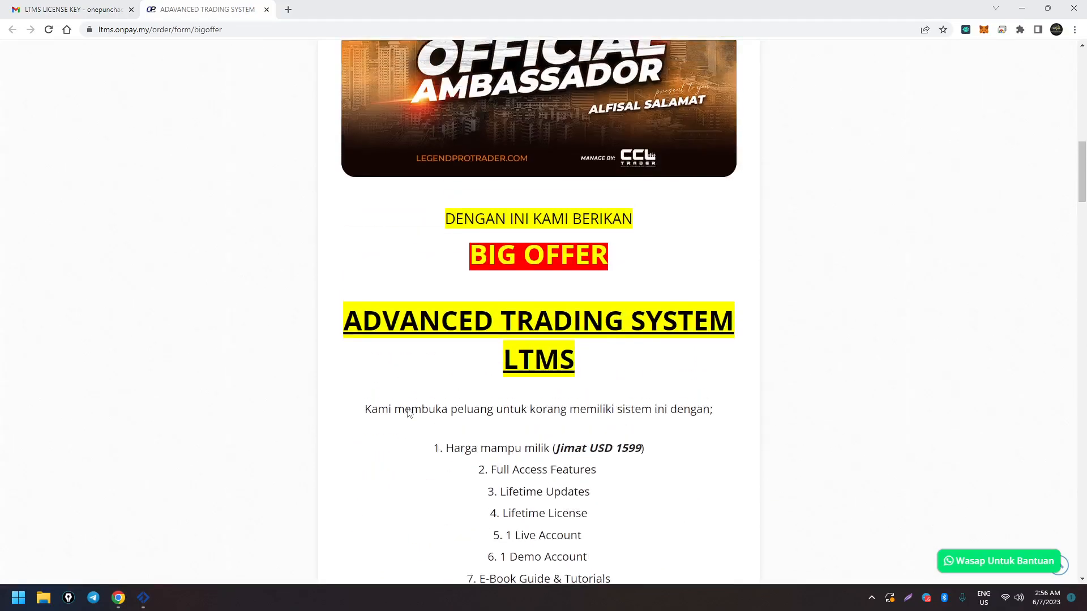
scroll(406, 408, up, 5)
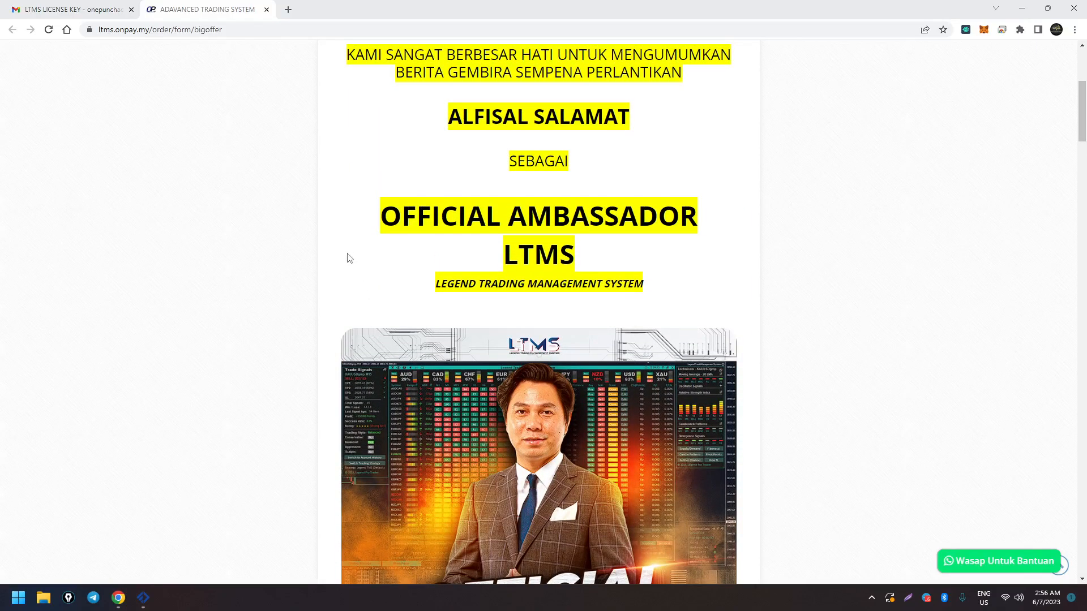
scroll(364, 221, up, 5)
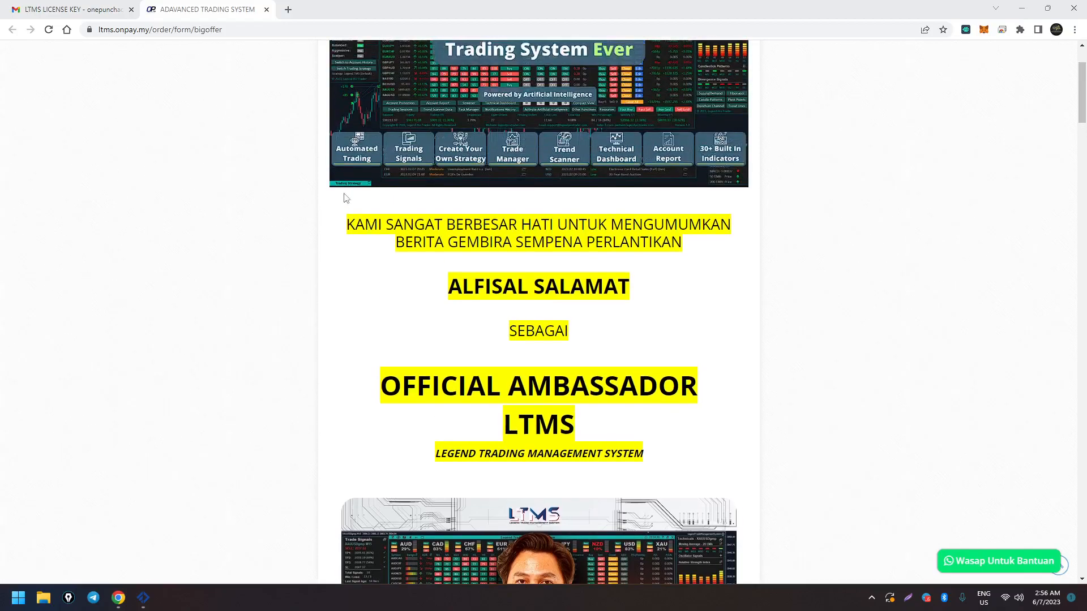
Switch to the LTMS LICENSE KEY email in Gmail and preview the attachment Legend Trade Management System V6.zip
click(93, 12)
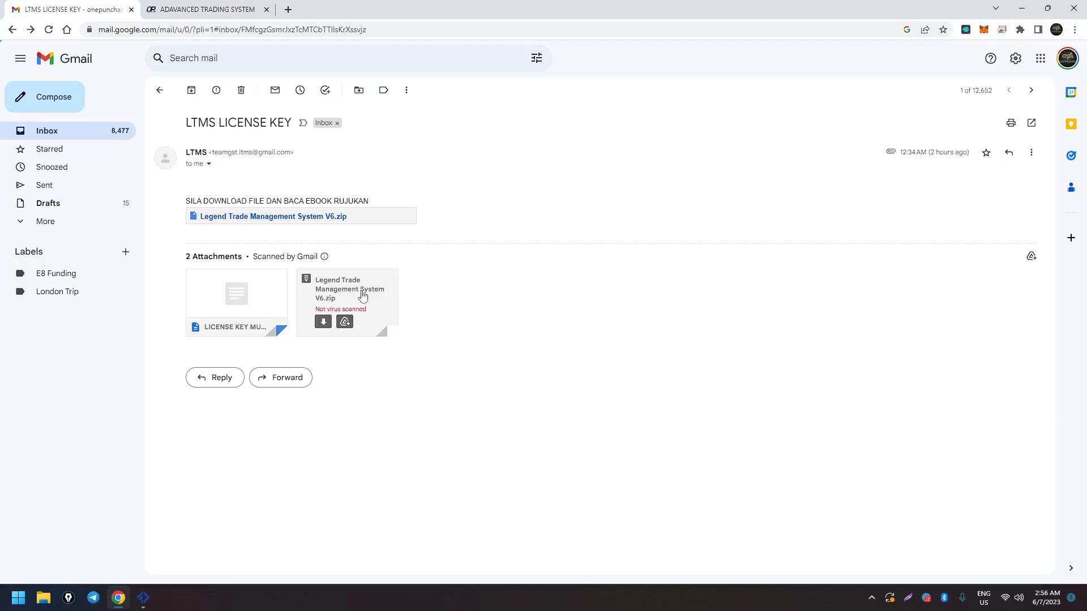
click(339, 296)
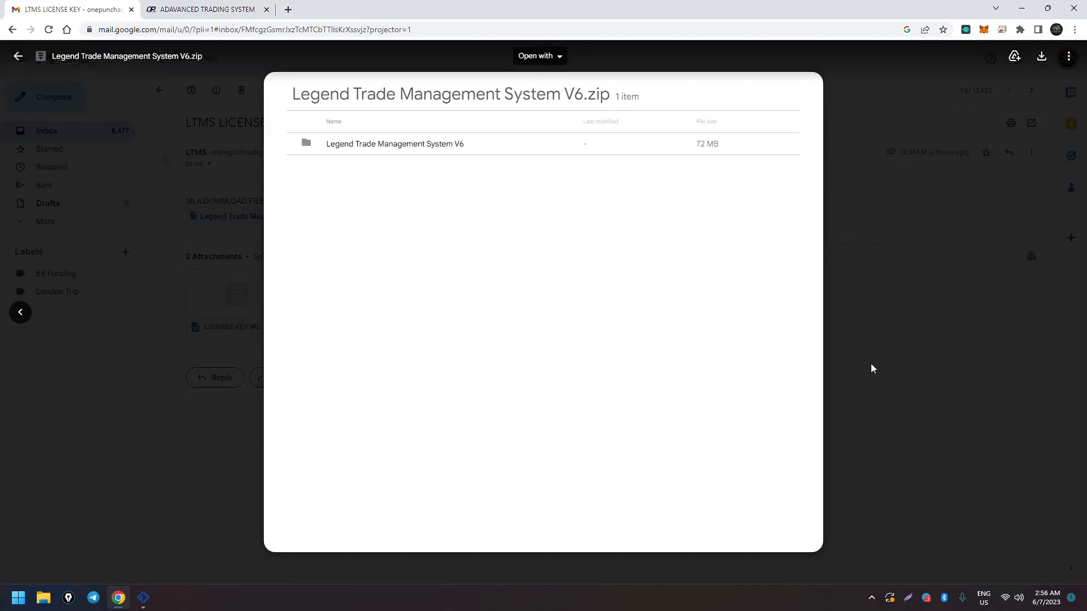
click(833, 359)
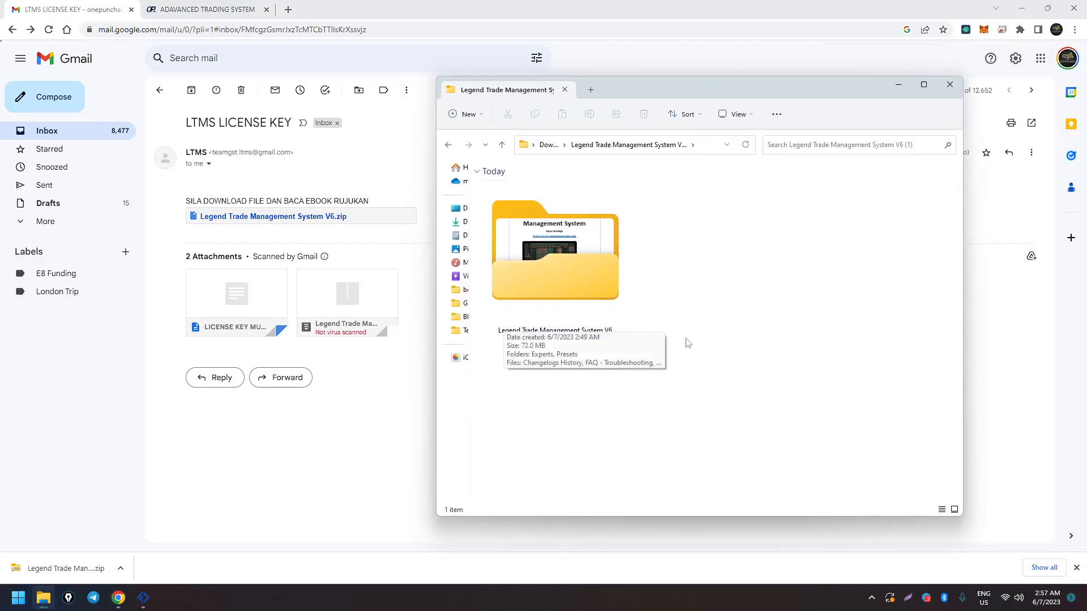
Open the Experts folder inside the extracted Legend Trade Management System V6 folder
double_click(554, 278)
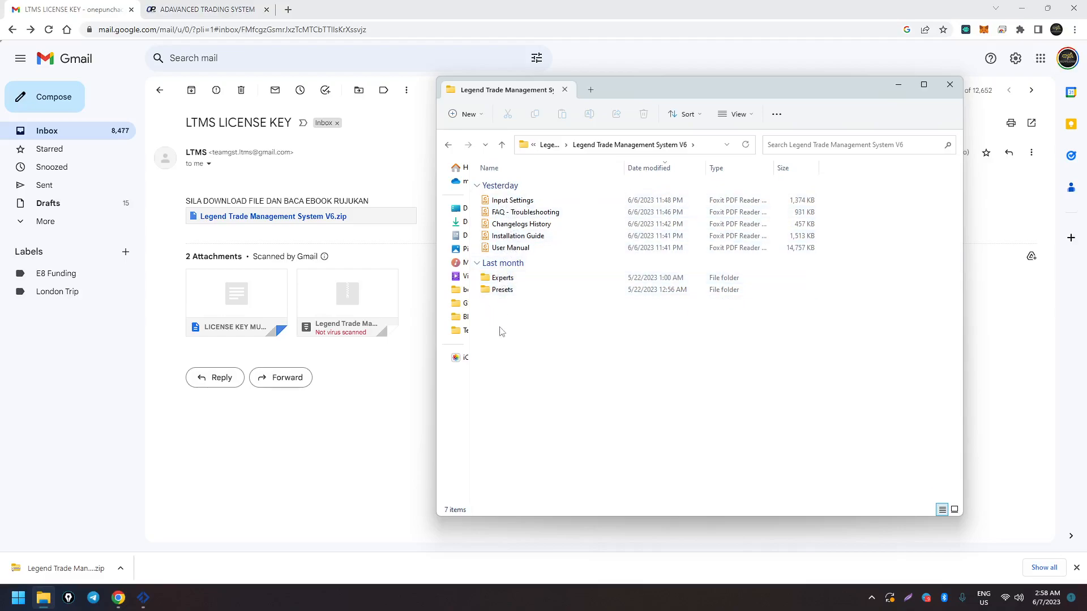
double_click(503, 278)
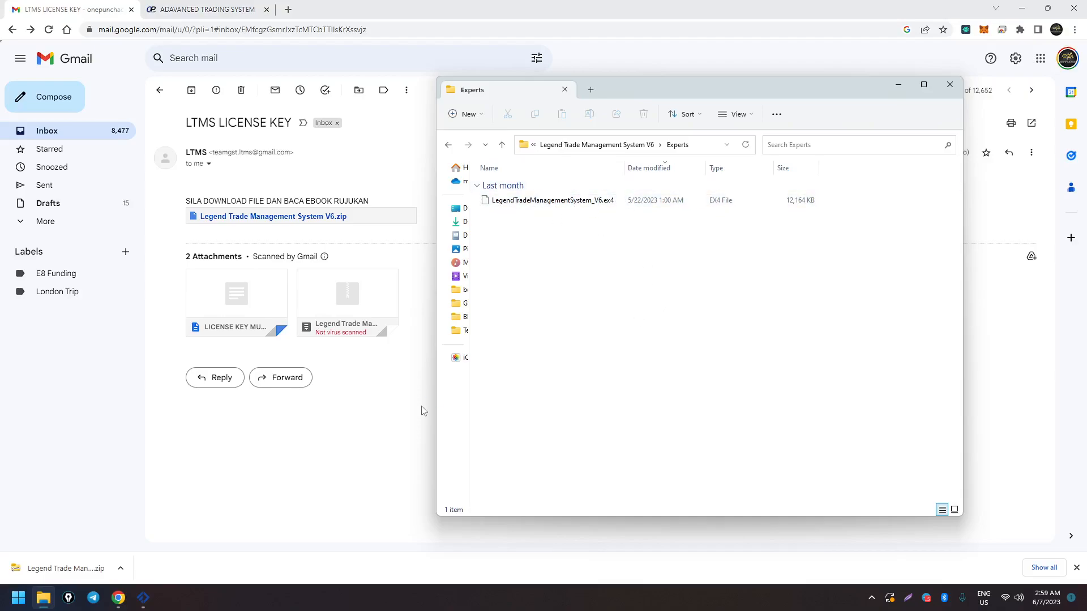
Switch to MetaTrader 4 and open the MQL4 Experts folder within its data folder
click(145, 599)
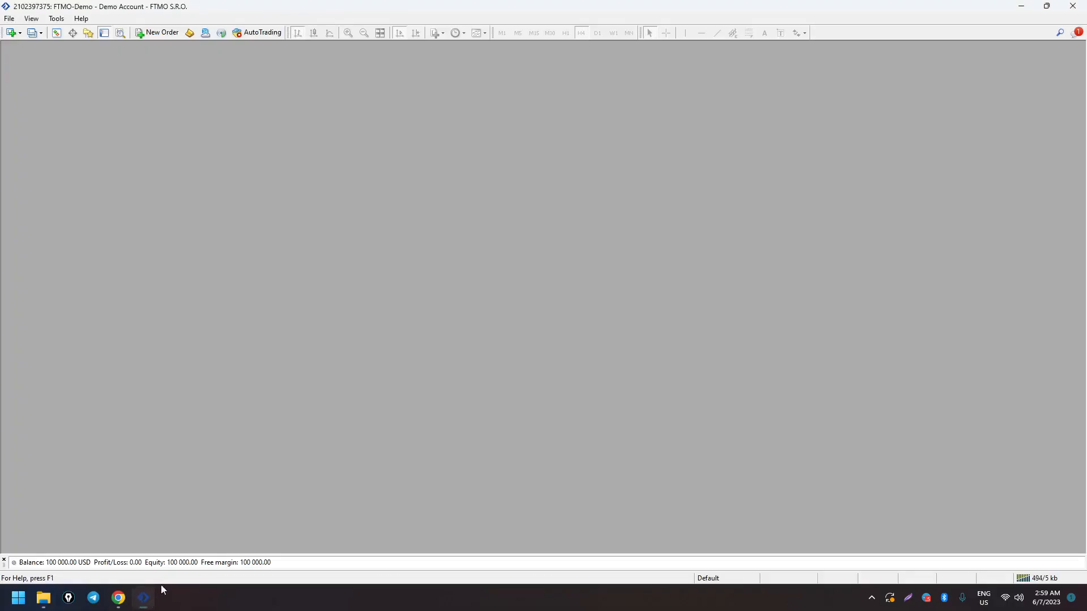
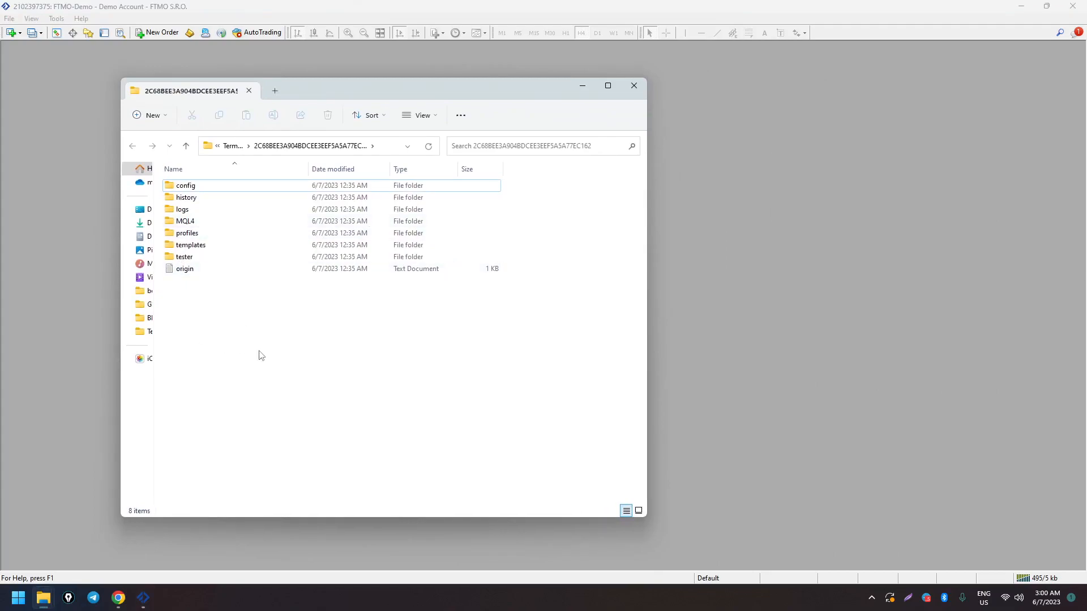
double_click(185, 221)
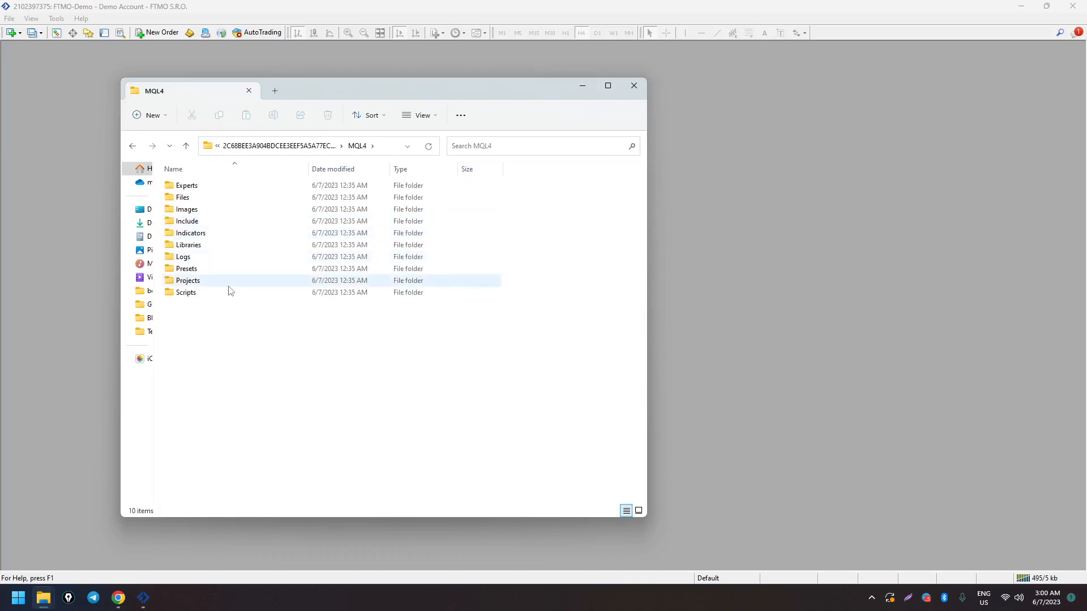
double_click(189, 187)
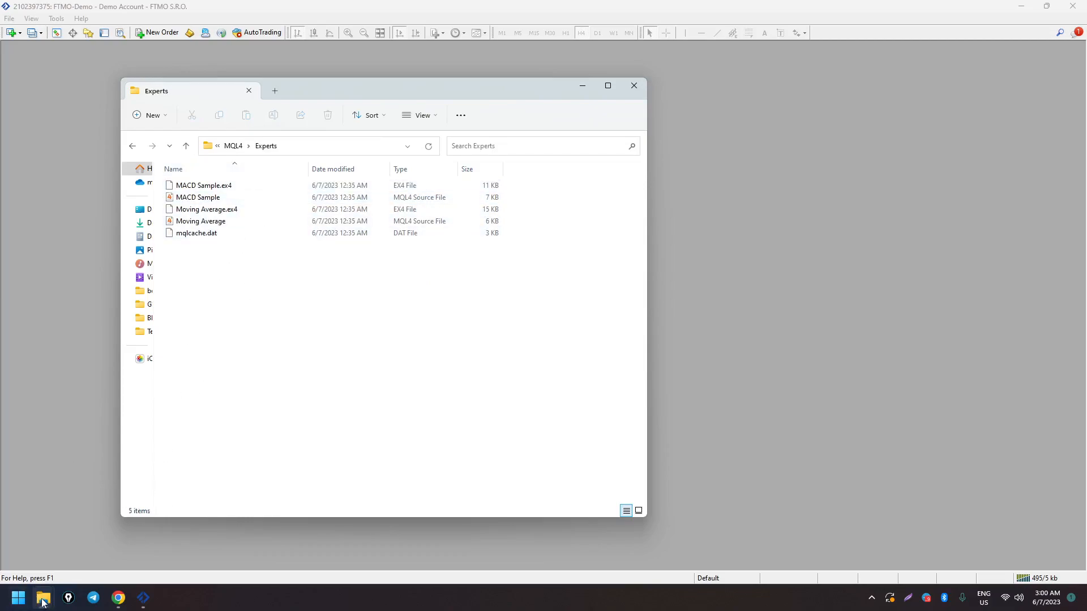
Move LegendTradeManagementSystem_V6.ex4 from the extracted Experts folder into the MQL4 Experts folder and close both folder windows
mouse_move(43, 597)
click(48, 547)
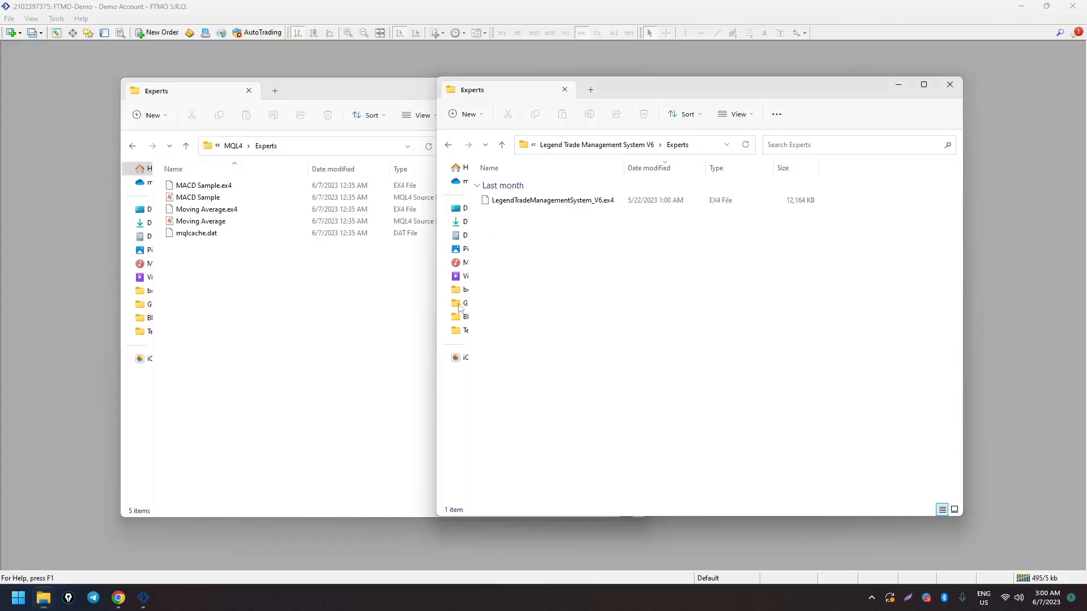
click(520, 203)
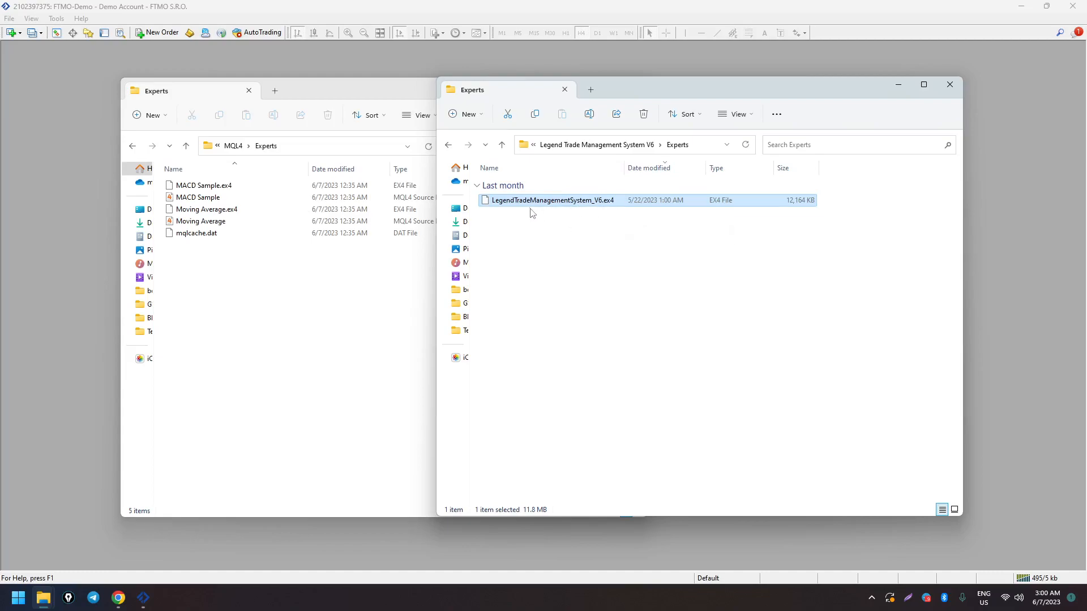
drag(532, 203, 281, 305)
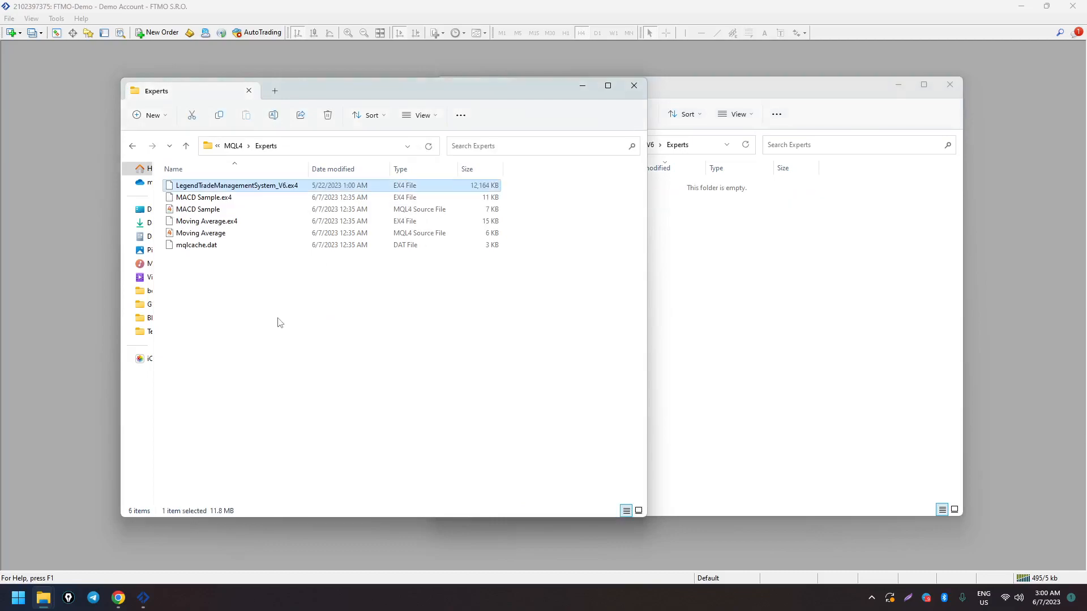
click(950, 86)
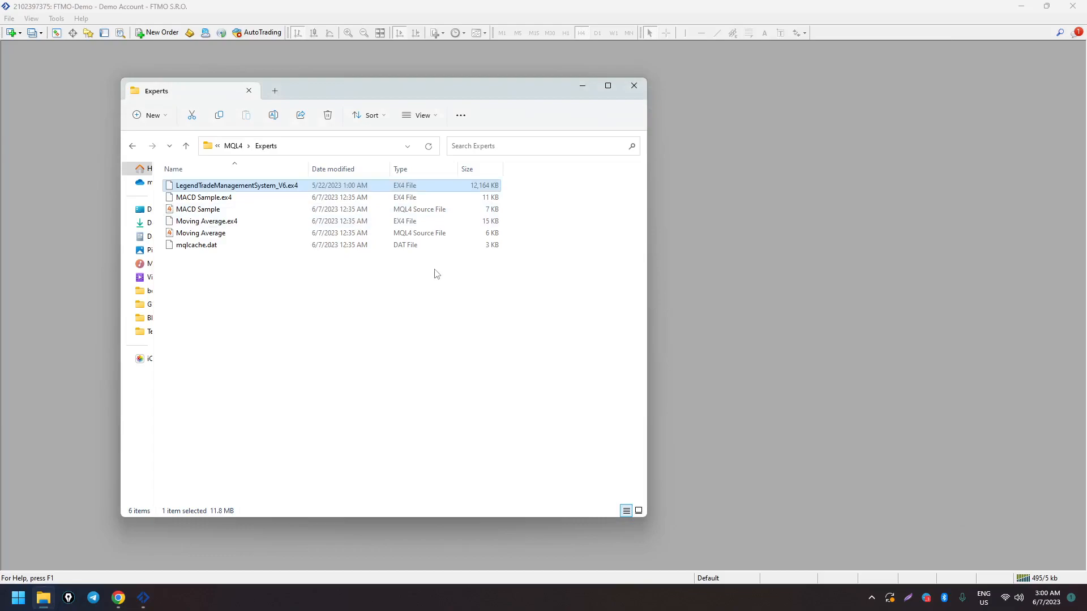
click(633, 86)
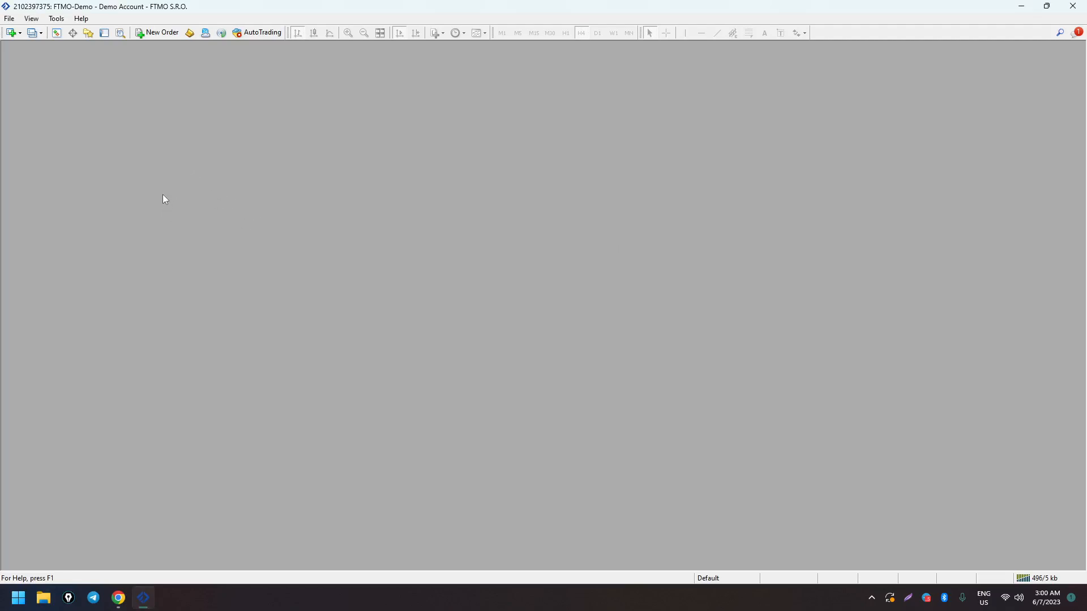
Allow automated trading, DLL imports and WebRequest for listed URLs in the terminal's Expert Advisors options
click(57, 24)
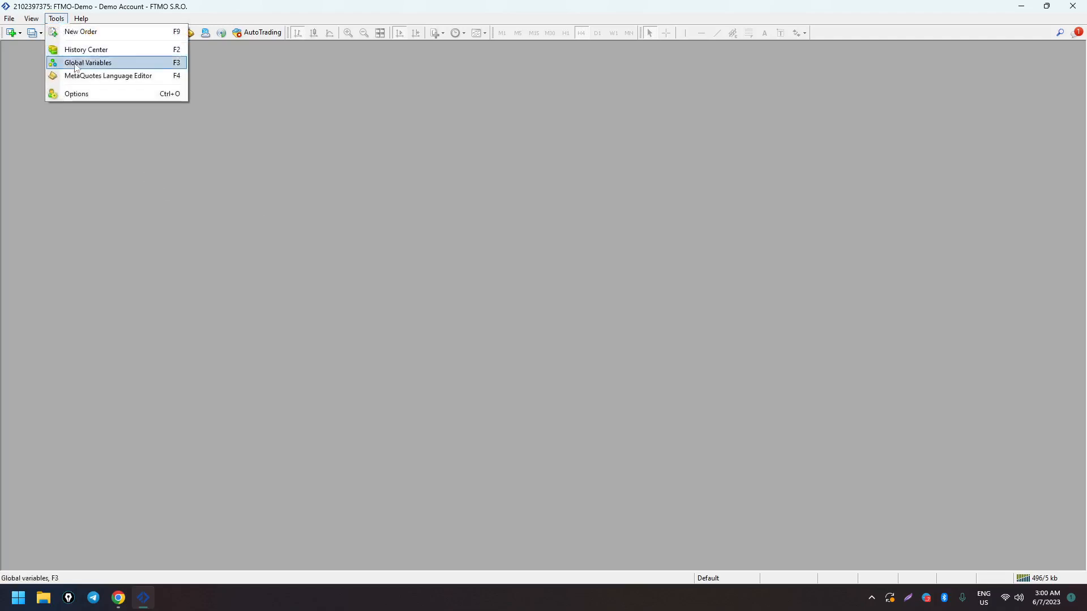
click(81, 94)
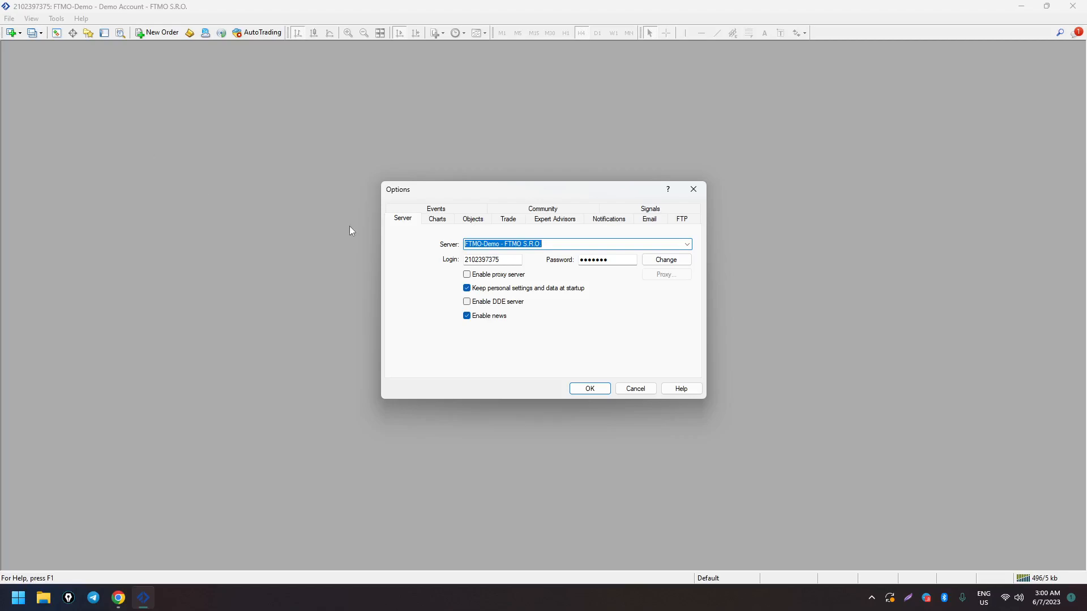
click(551, 223)
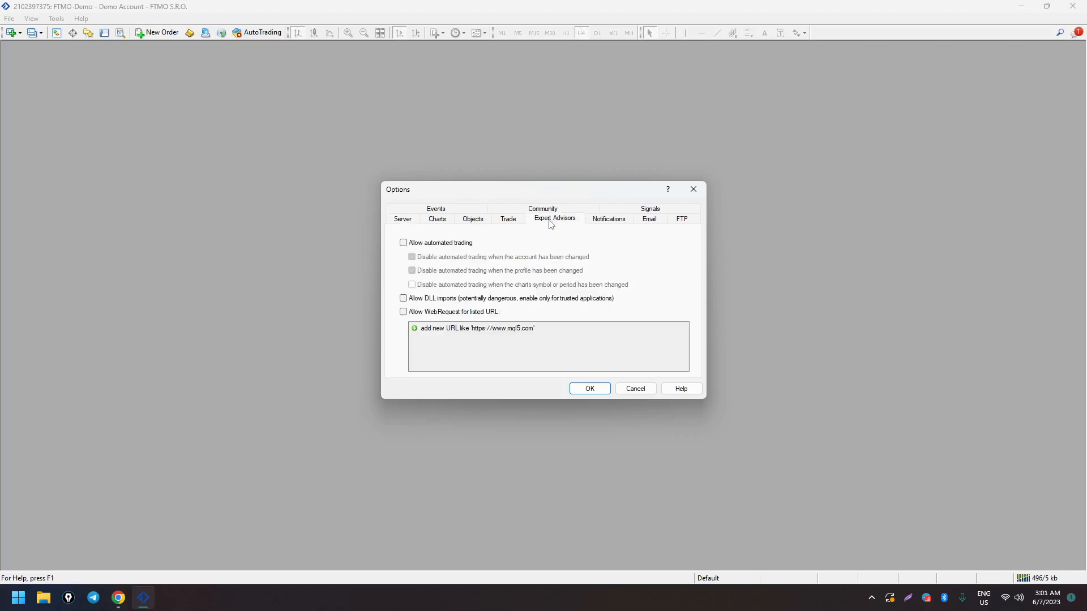
click(403, 245)
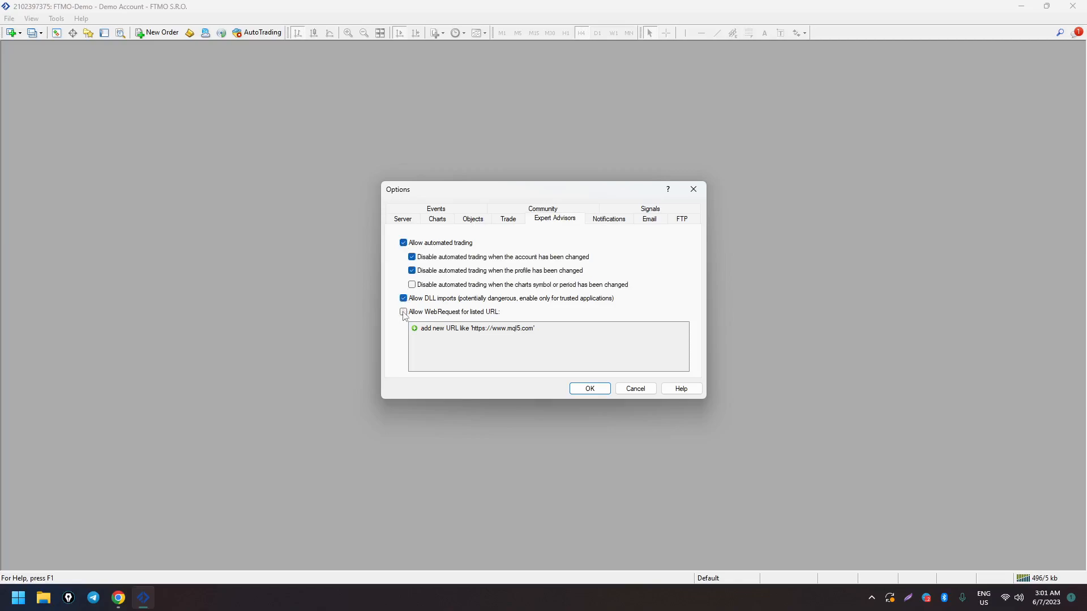
click(404, 312)
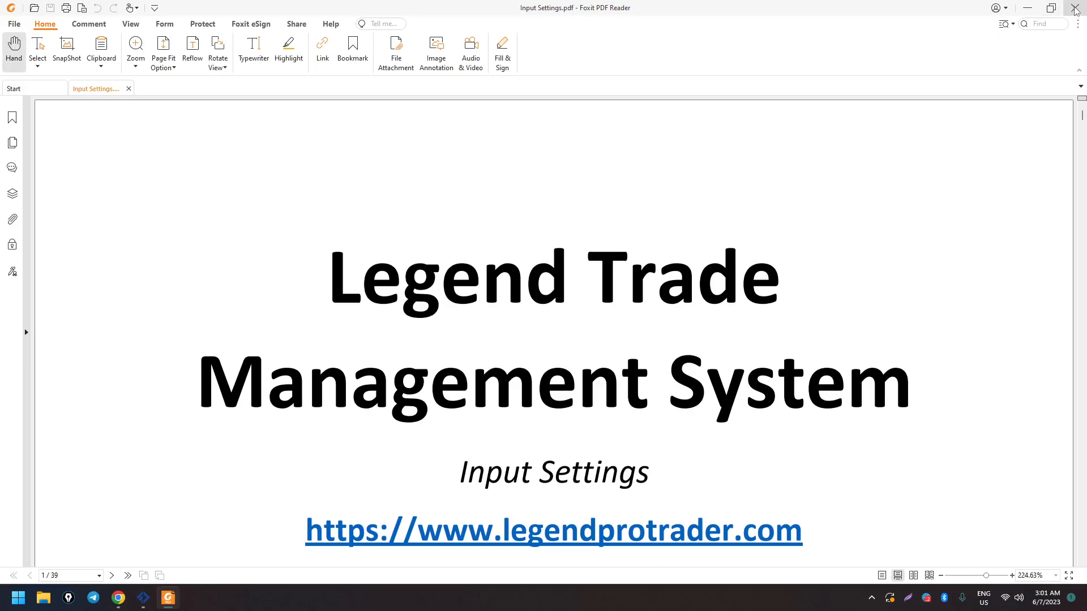
Close the Input Settings PDF and accept the Legend Trade Management System disclaimer
click(1074, 8)
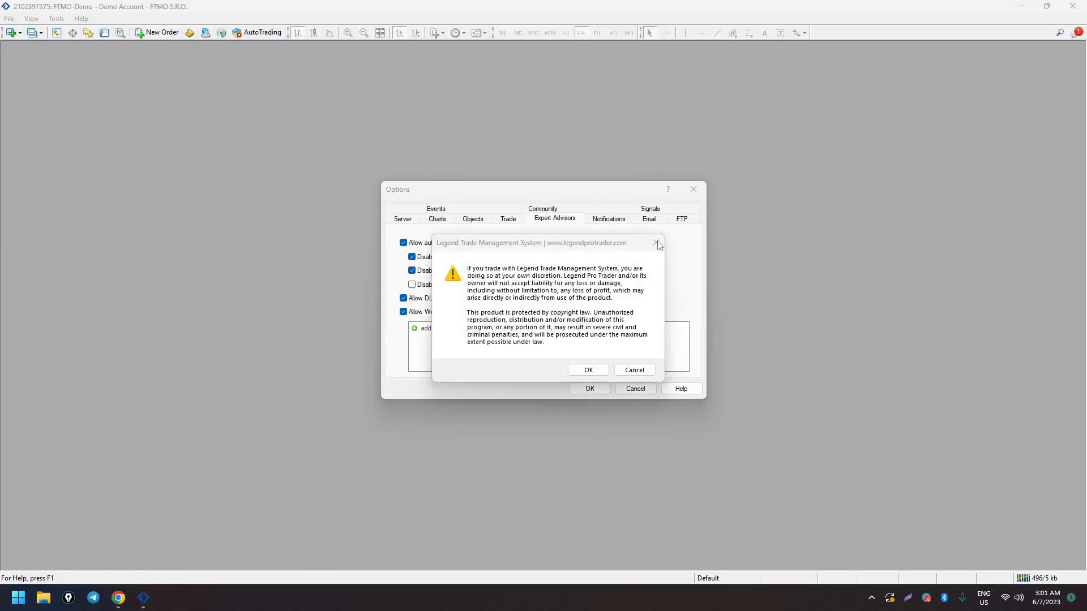
click(586, 371)
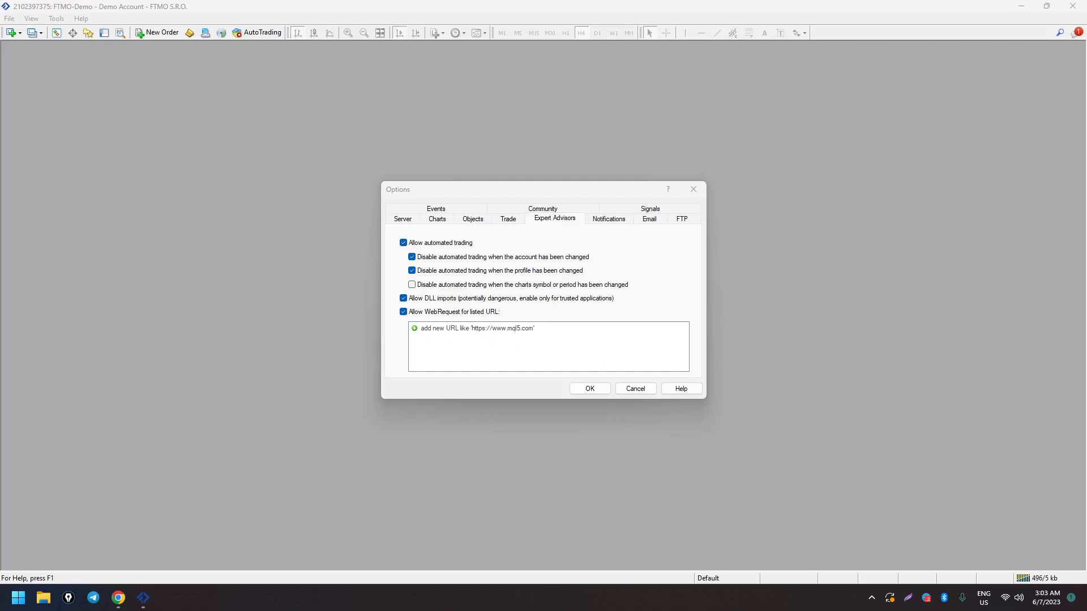
Open the Installation Guide PDF from the Legend Trade Management System V6 folder and go to its first page
drag(1086, 249, 387, 83)
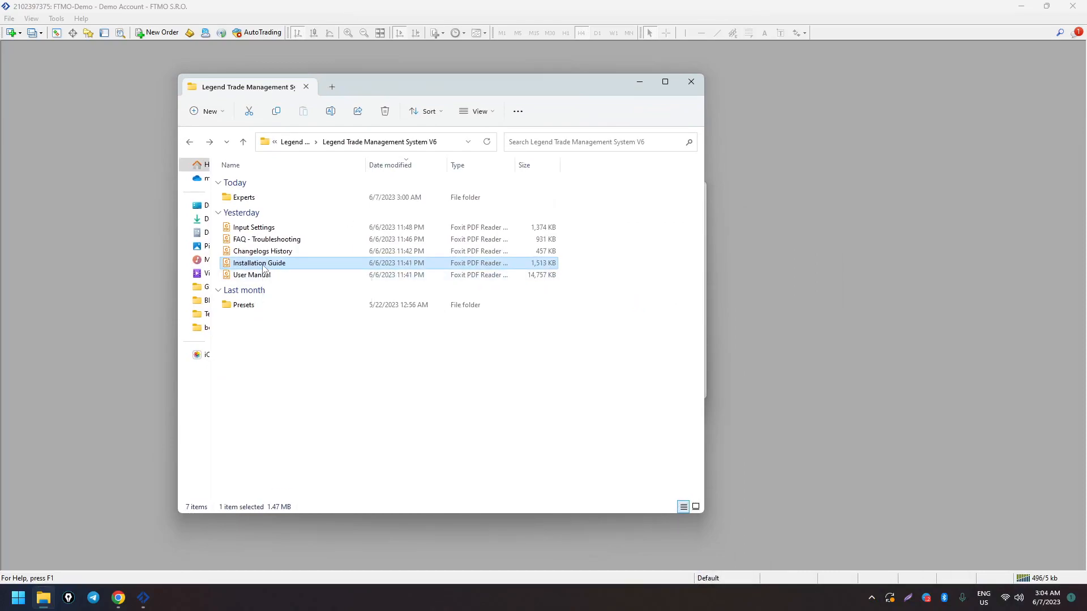
double_click(312, 264)
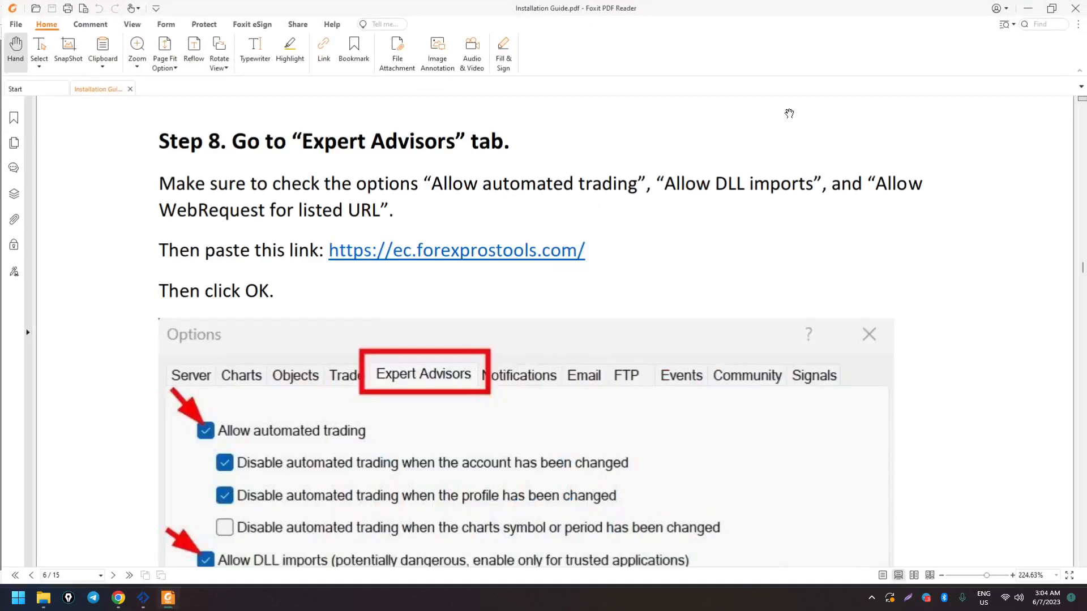
drag(1082, 266, 1079, 117)
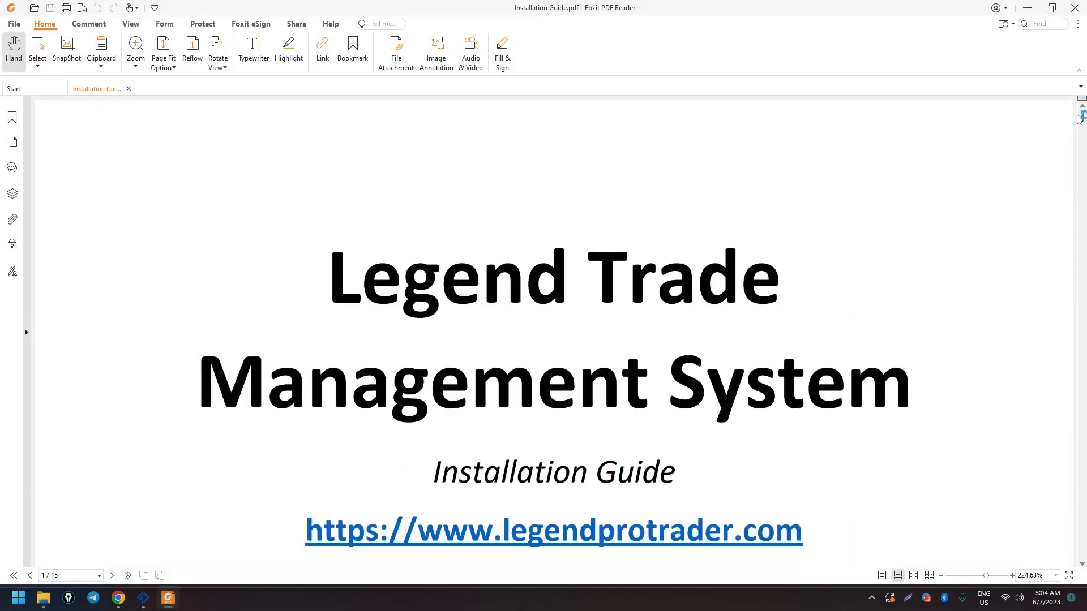
Read through the installation guide from Step 1 to the Expert Advisors settings in Step 8
scroll(746, 265, down, 2)
scroll(725, 279, down, 2)
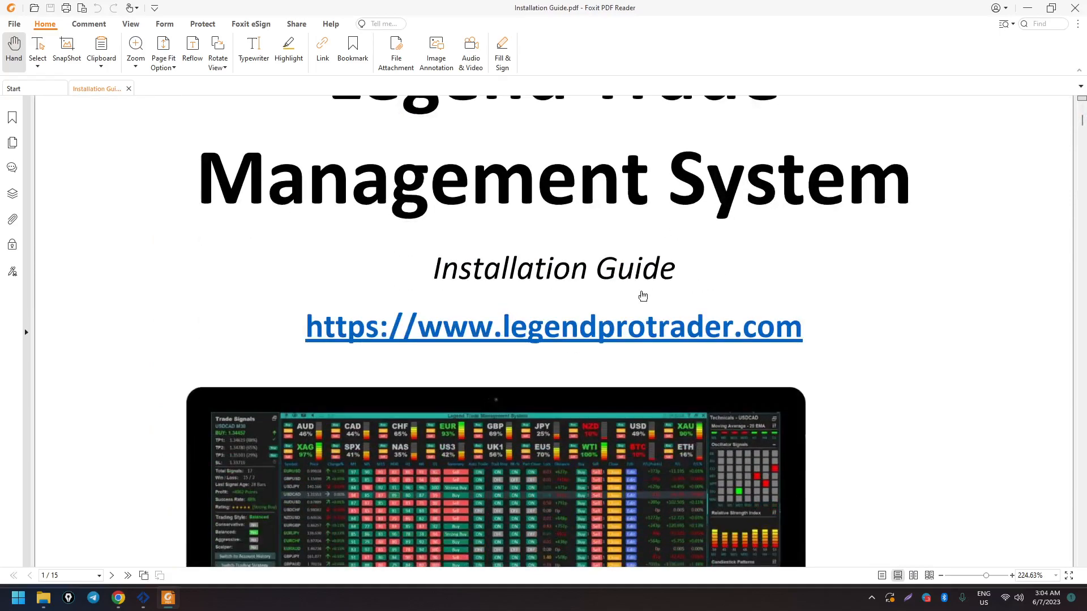
scroll(643, 295, down, 15)
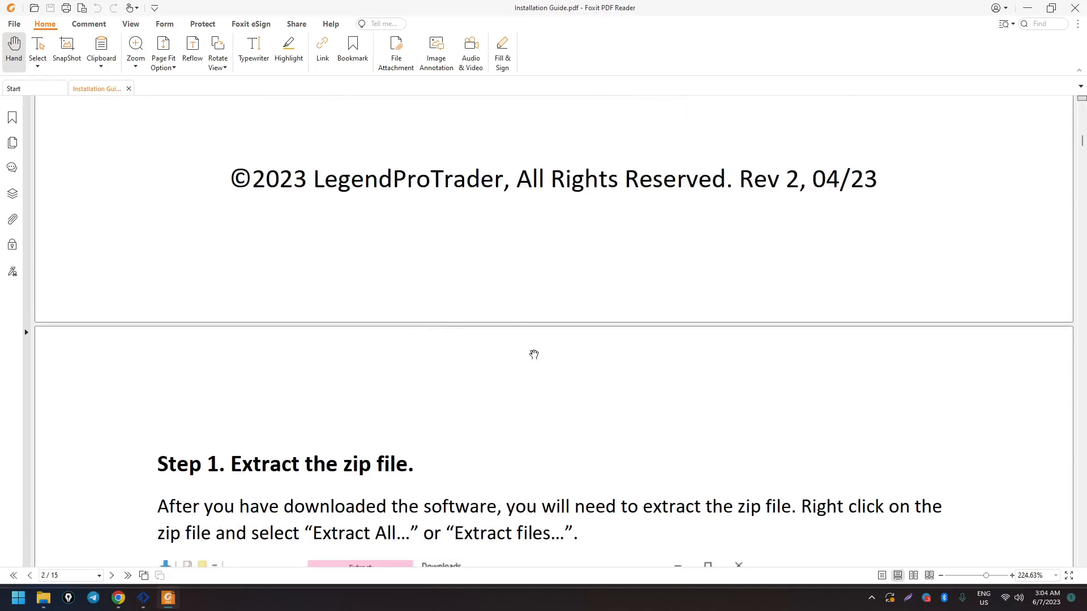
scroll(534, 354, down, 15)
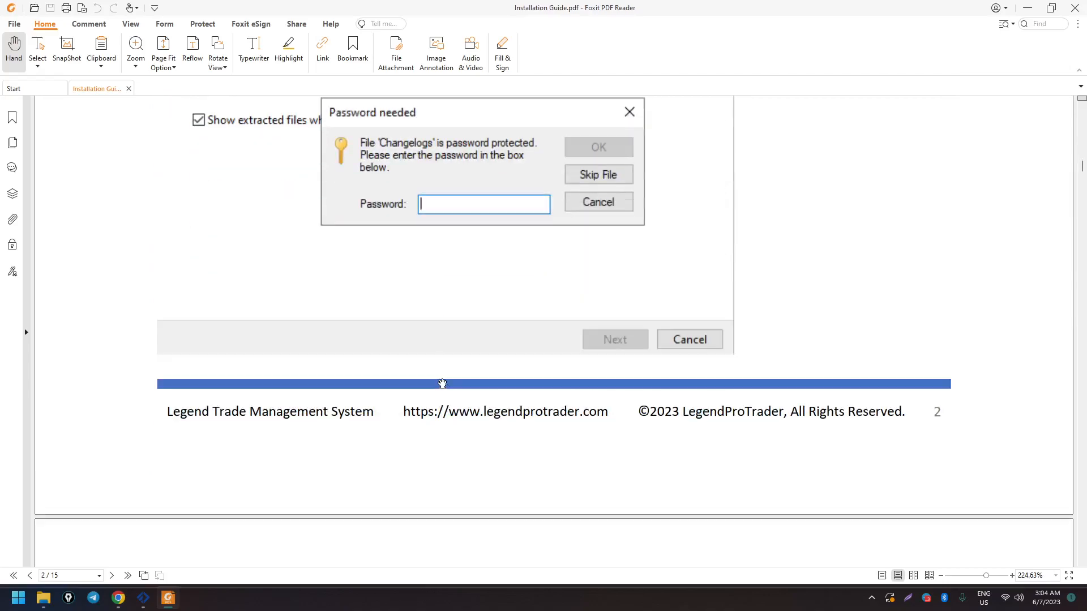
scroll(442, 383, down, 15)
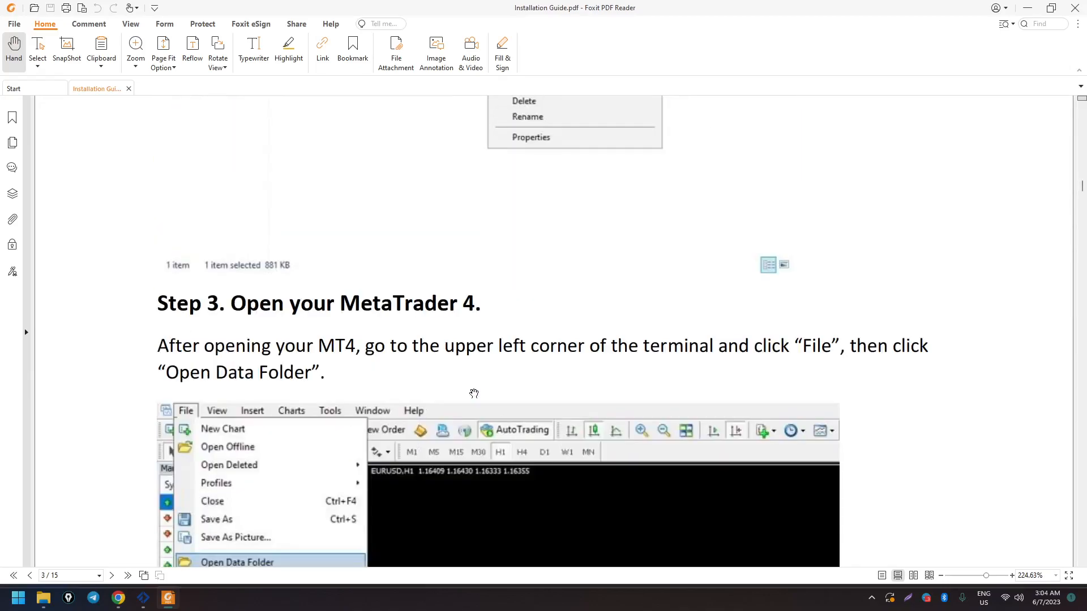
scroll(474, 394, up, 5)
scroll(478, 397, down, 15)
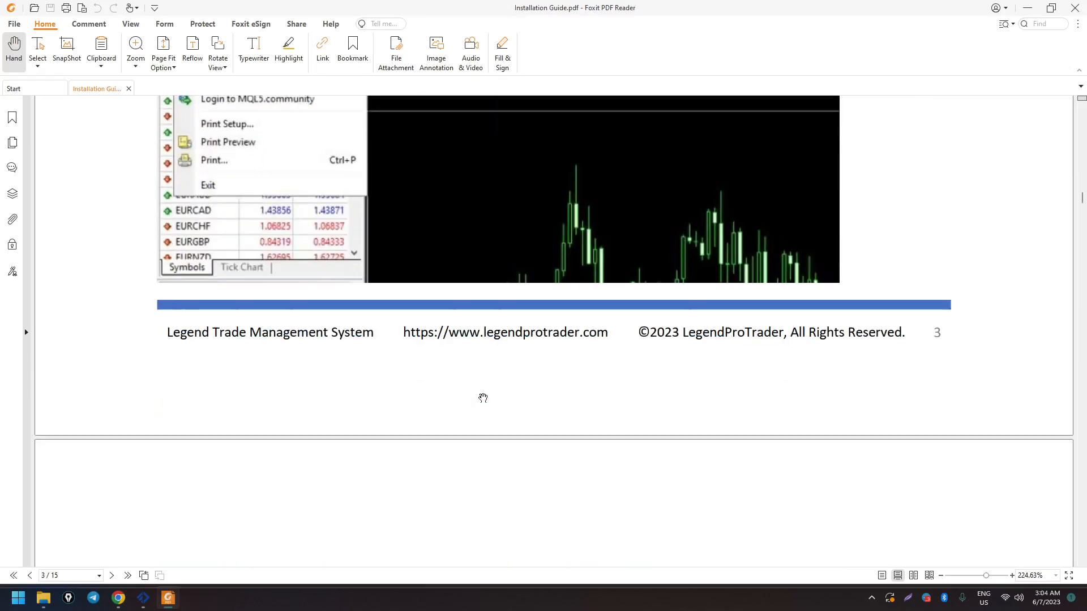
scroll(483, 398, down, 20)
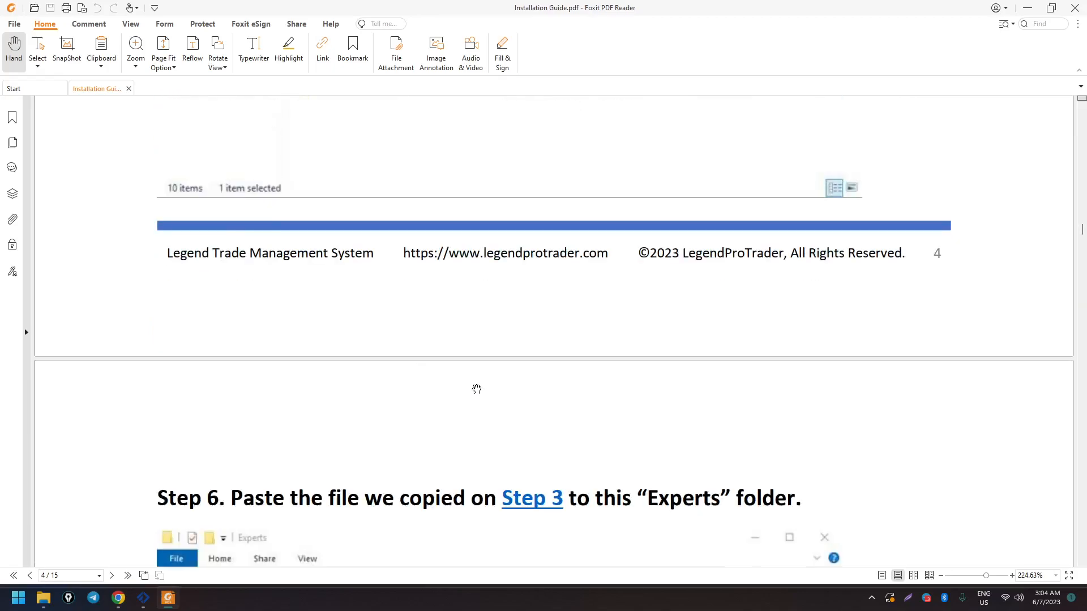
scroll(477, 389, down, 5)
scroll(447, 362, down, 12)
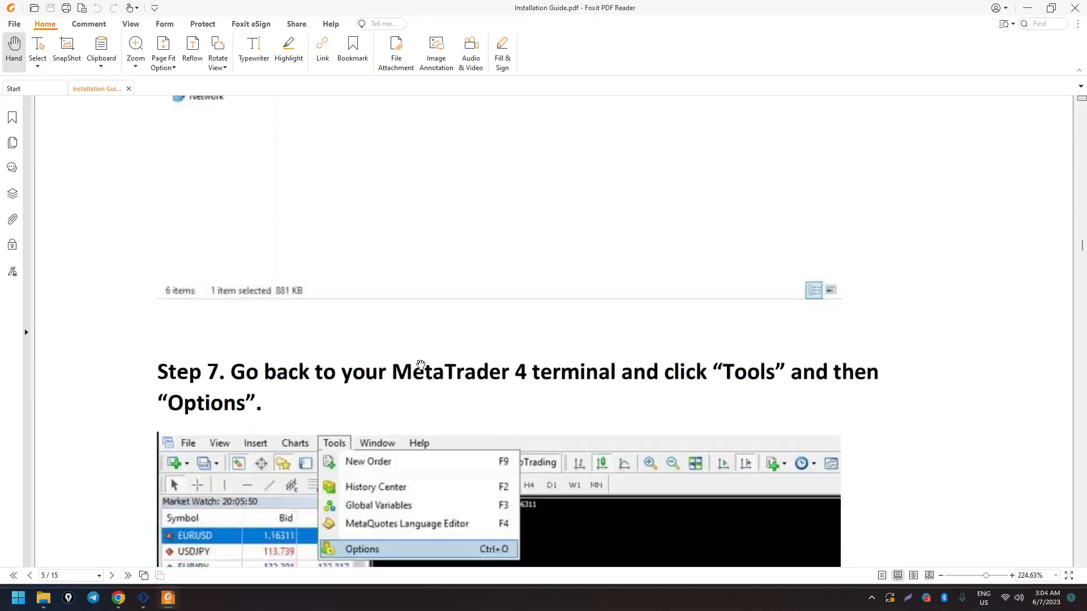
scroll(421, 364, down, 15)
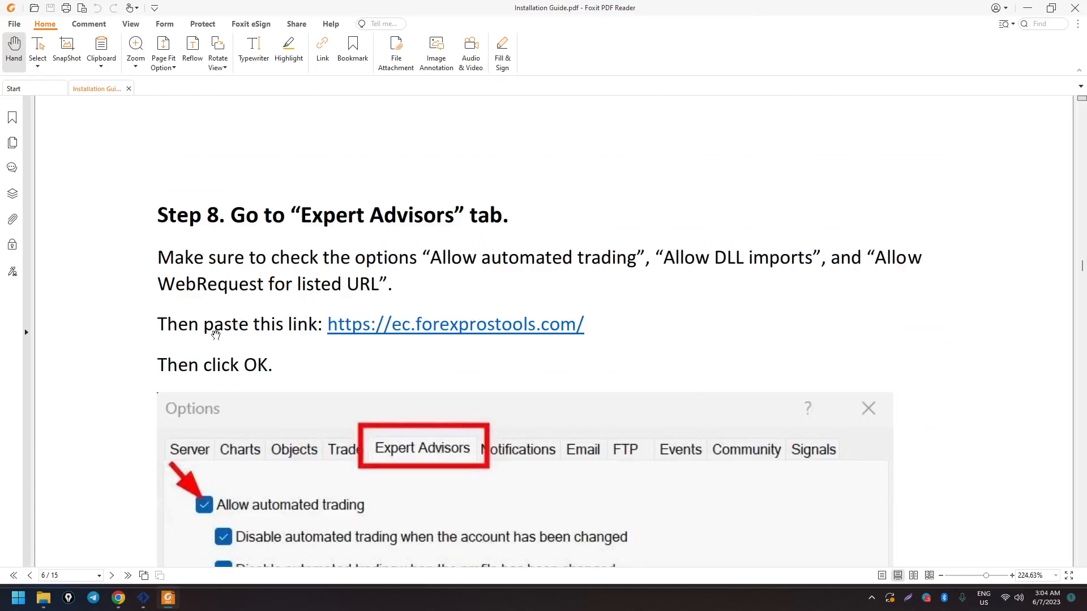
scroll(456, 339, down, 4)
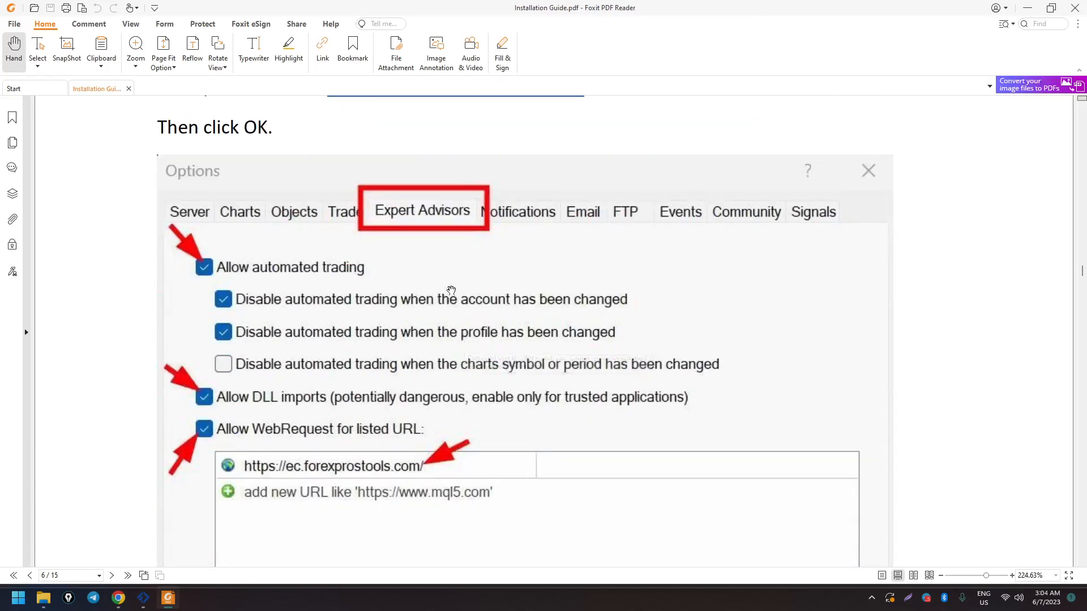
scroll(452, 290, up, 2)
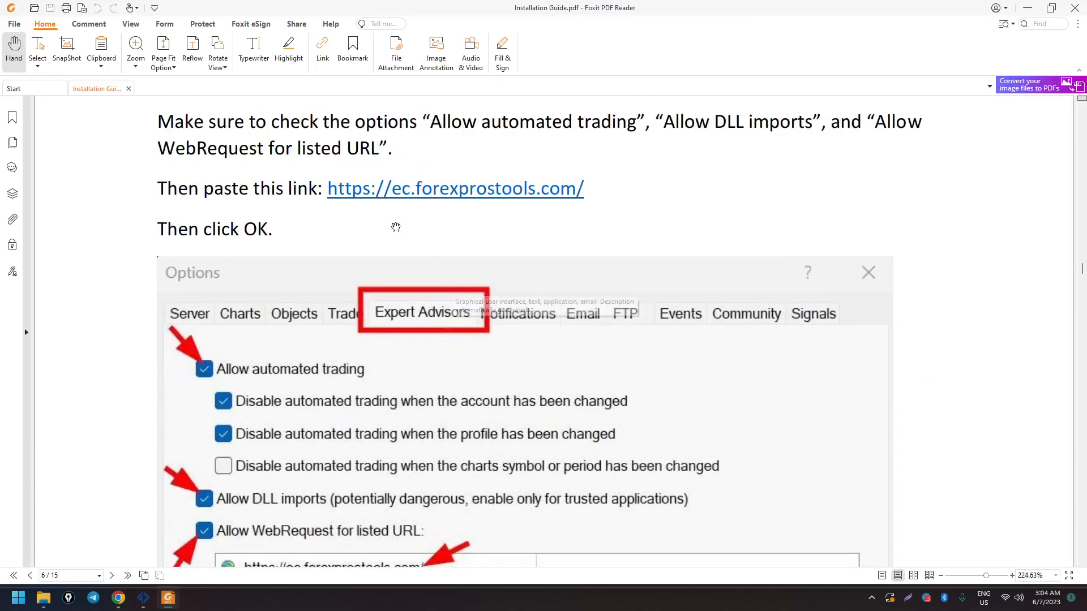
click(419, 196)
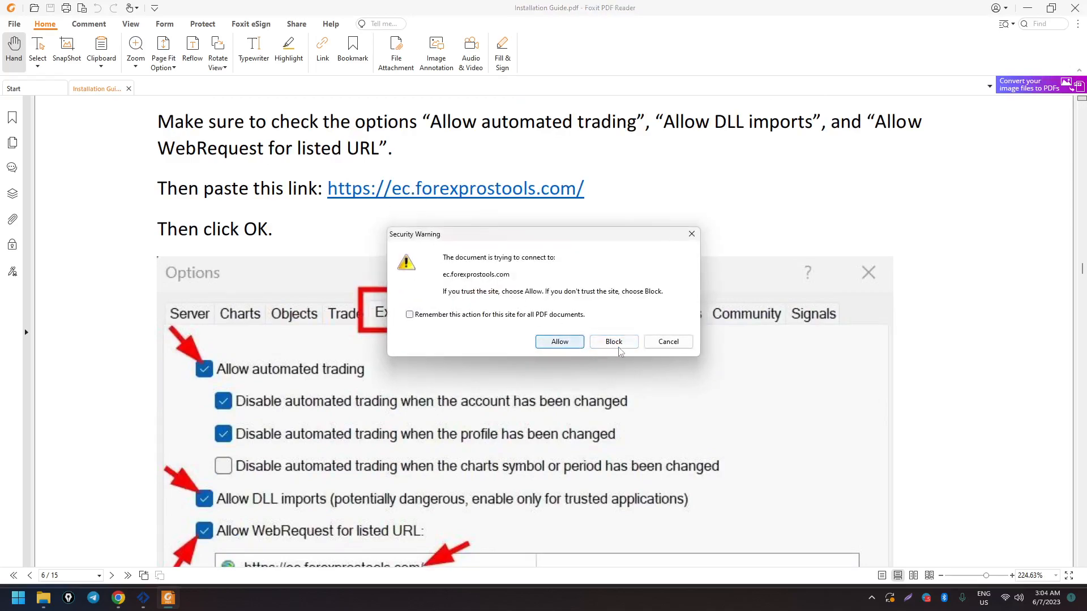
click(668, 342)
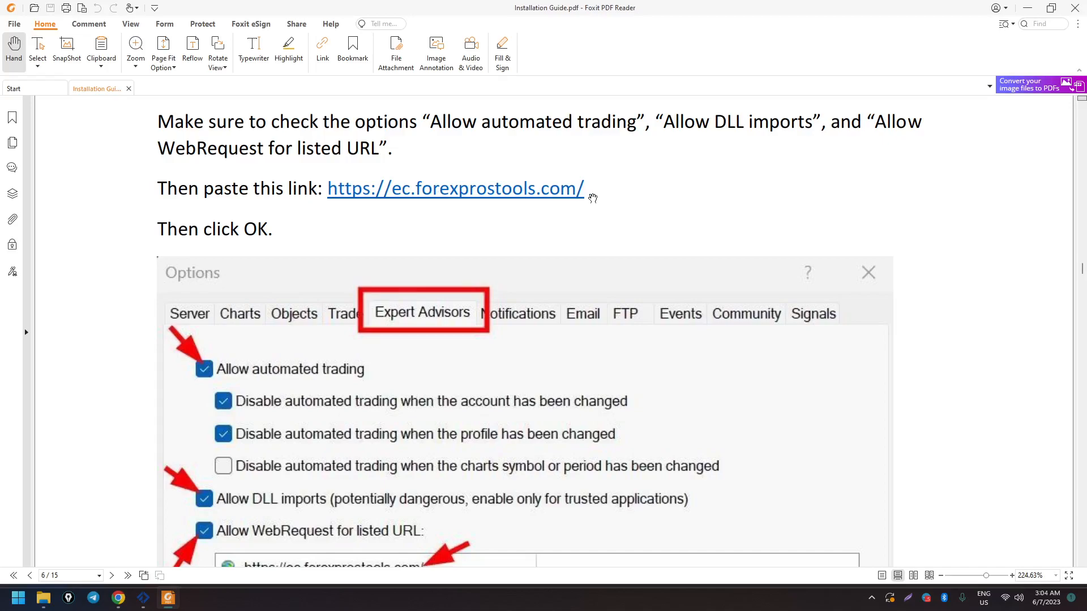
scroll(501, 196, up, 1)
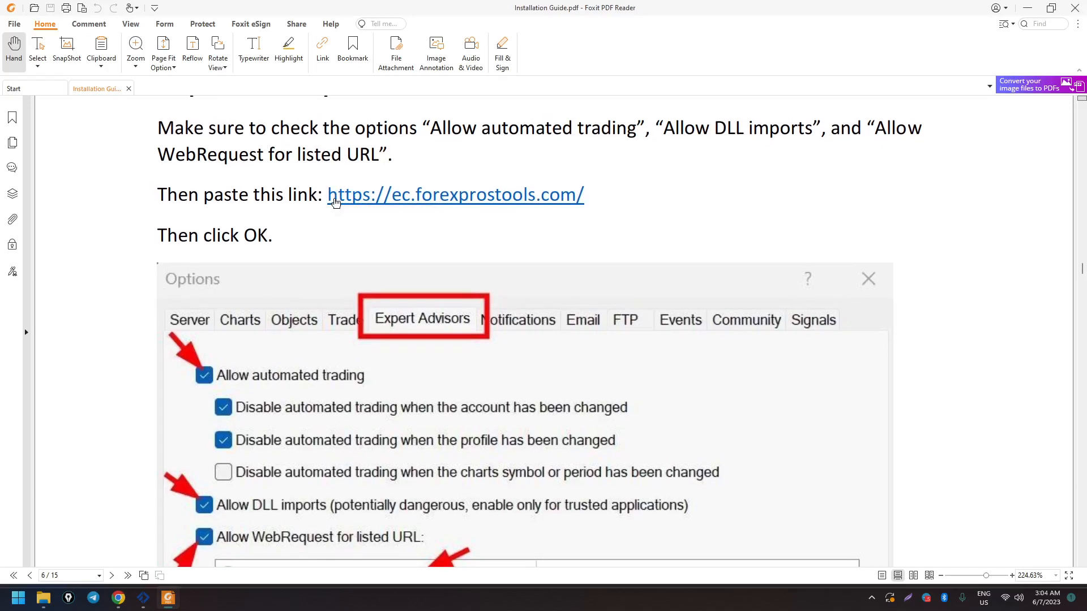
click(337, 201)
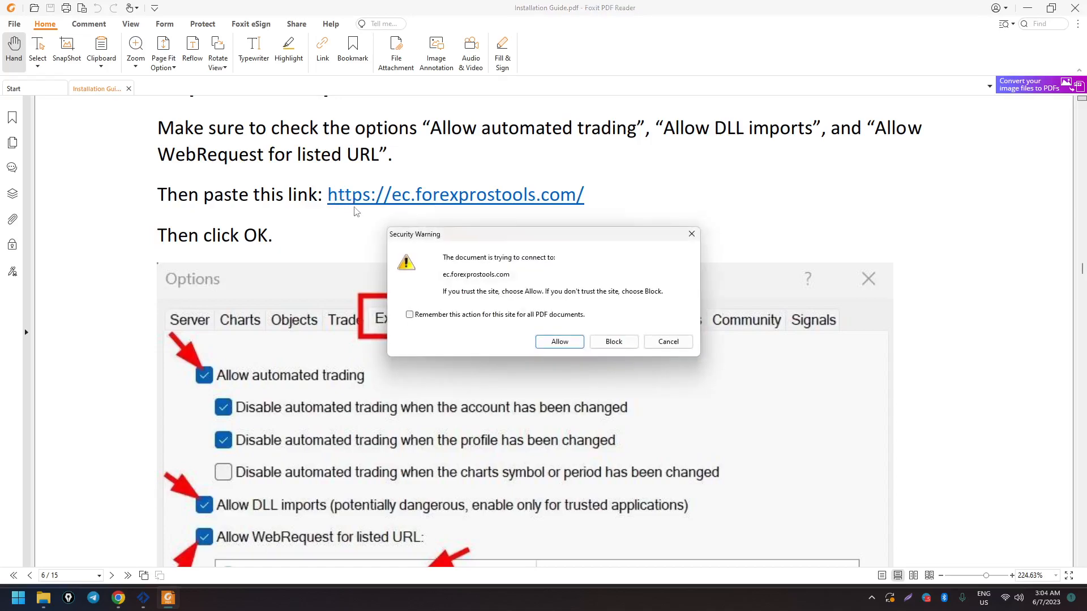
click(562, 342)
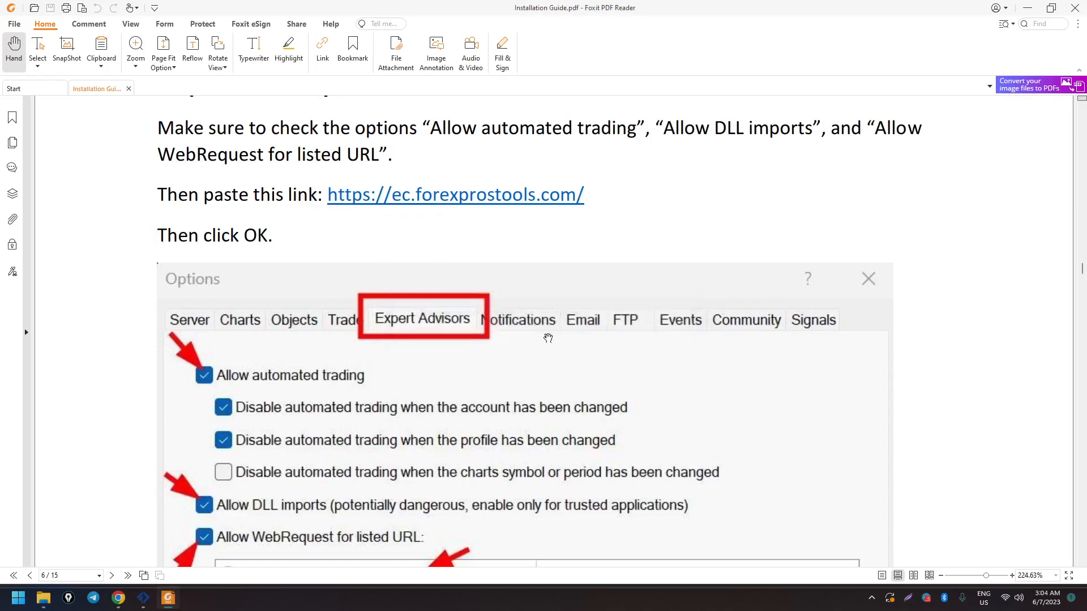
click(235, 31)
right_click(234, 31)
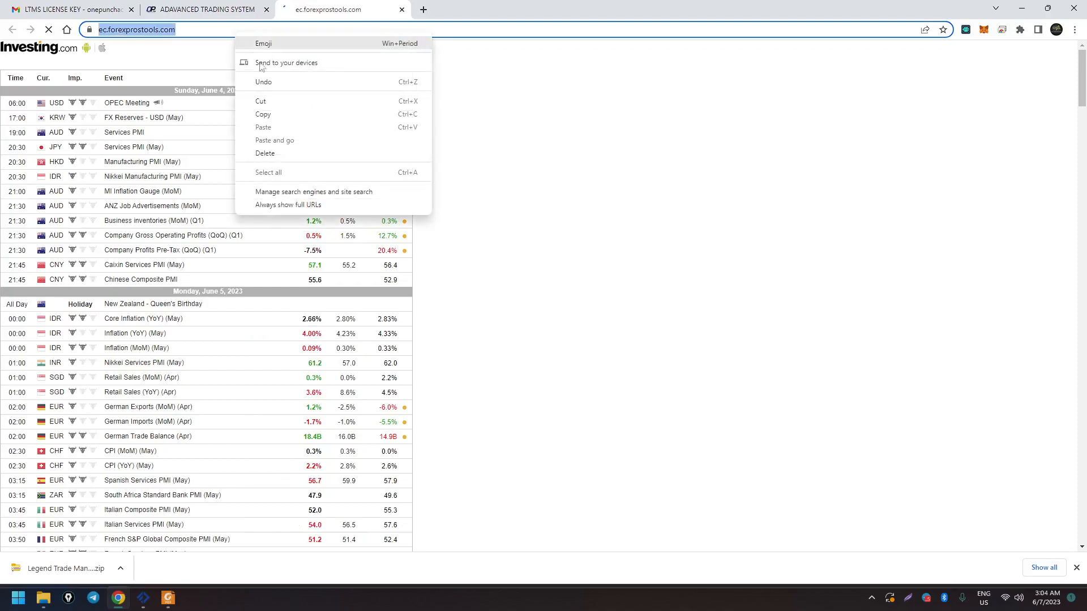
click(272, 116)
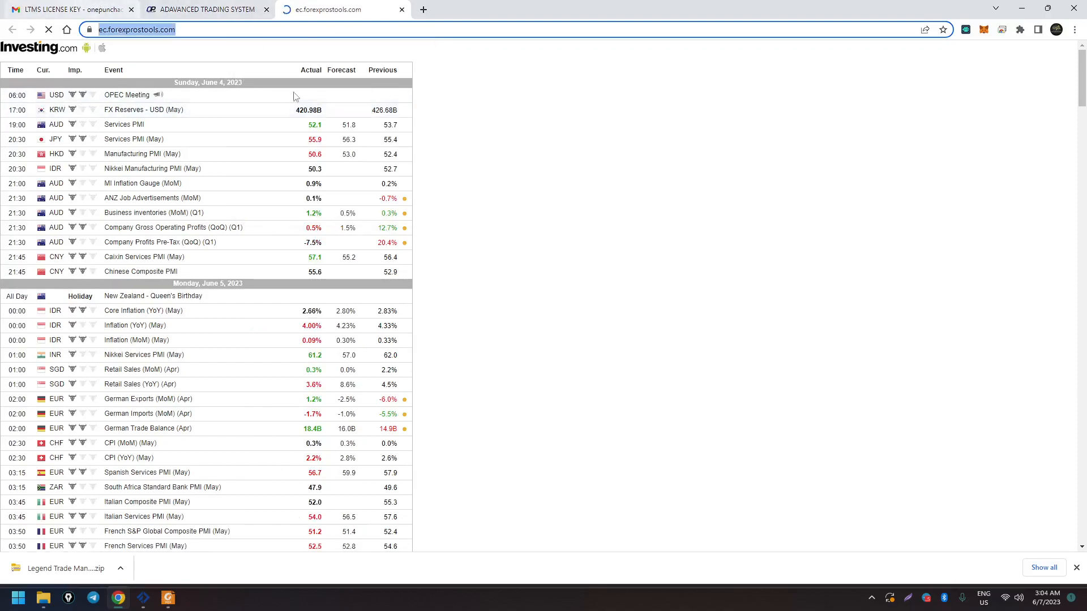
click(144, 598)
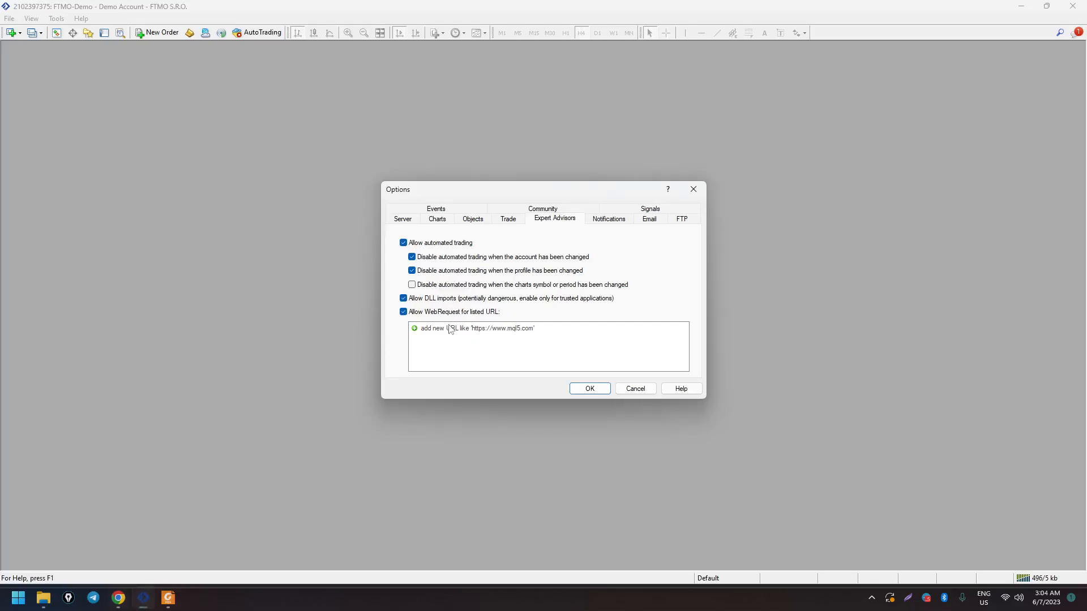
click(449, 330)
click(470, 328)
right_click(470, 329)
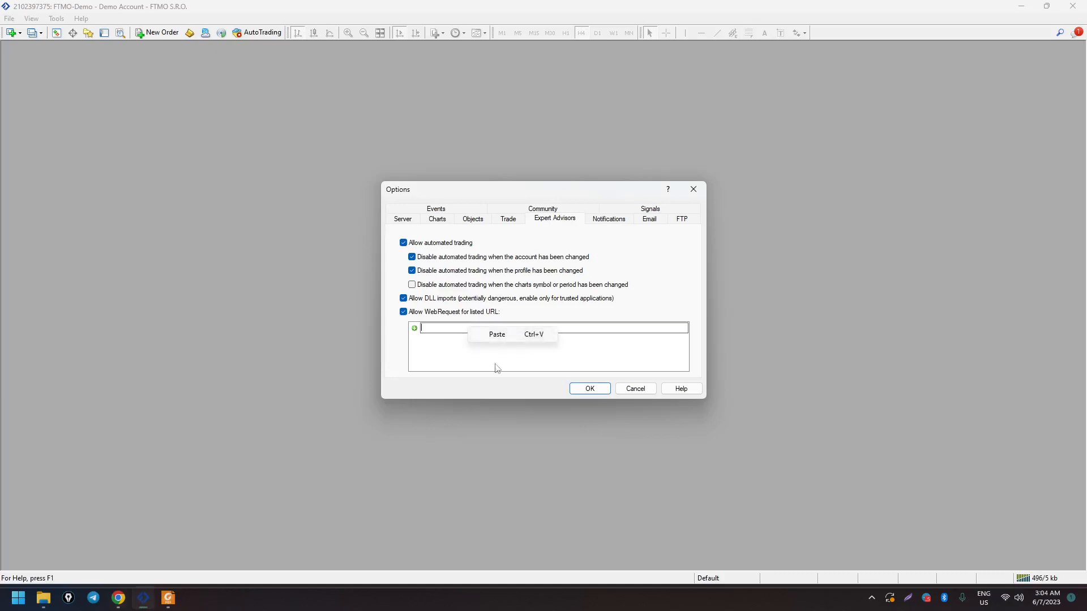
click(497, 334)
key(Return)
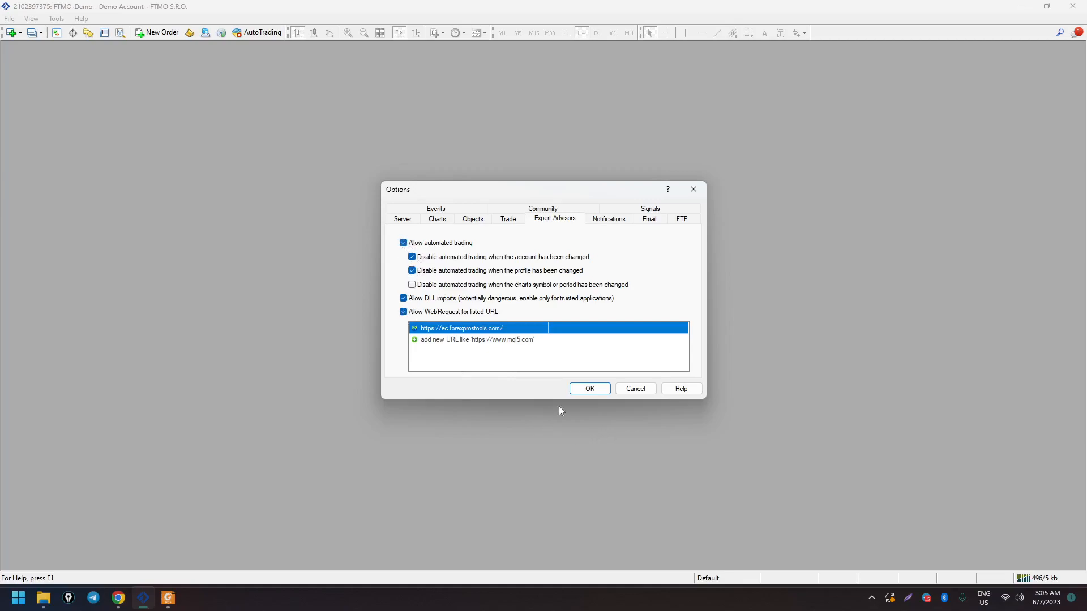
click(588, 391)
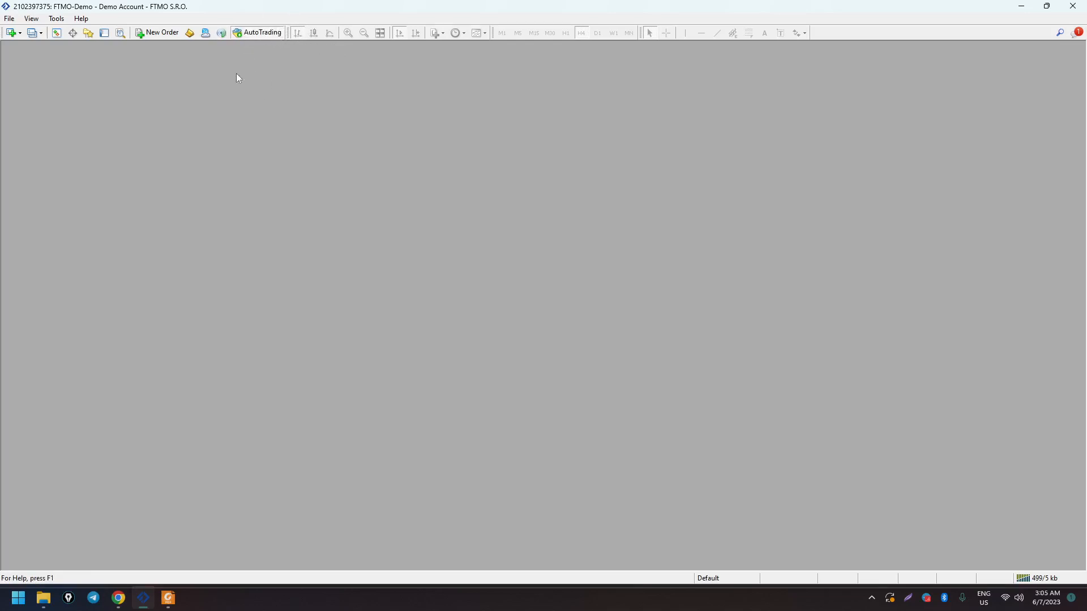
Turn AutoTrading off and back on in the terminal
click(255, 36)
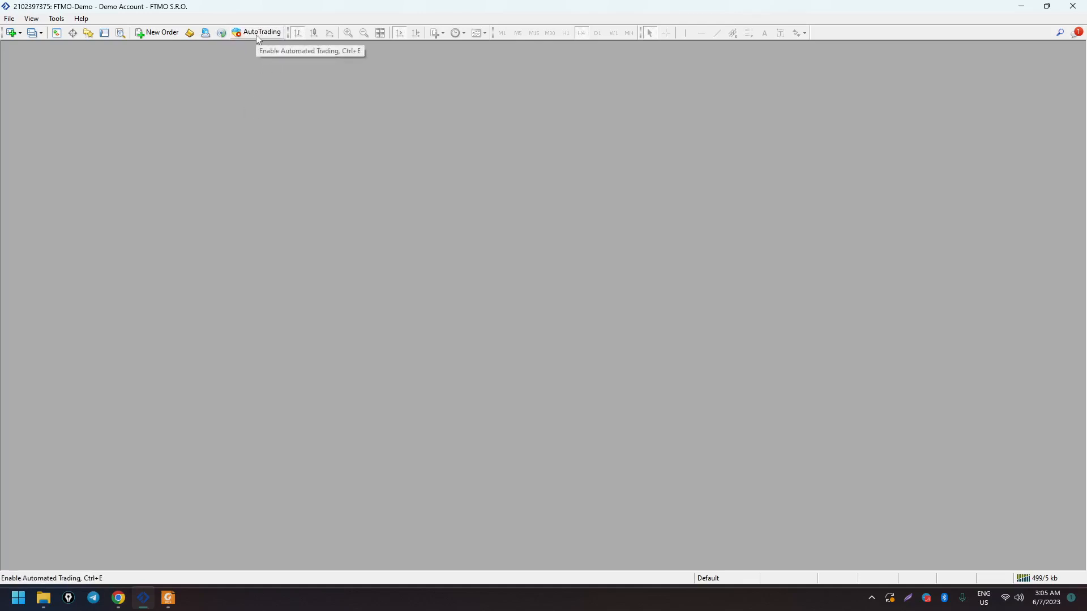
click(259, 35)
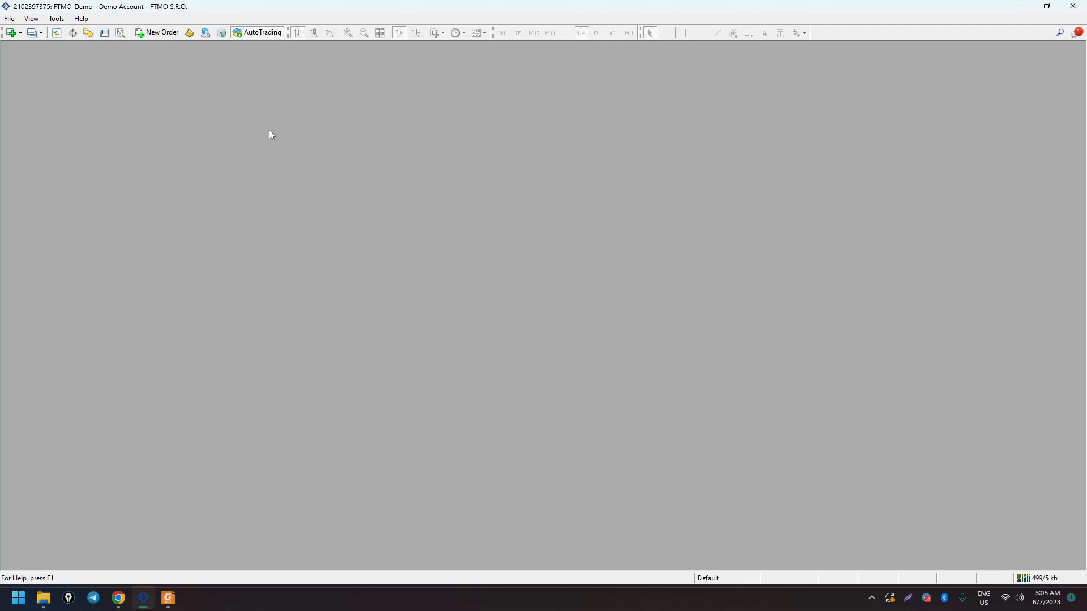
Show all available symbols in the Market Watch, then close the Market Watch
click(56, 35)
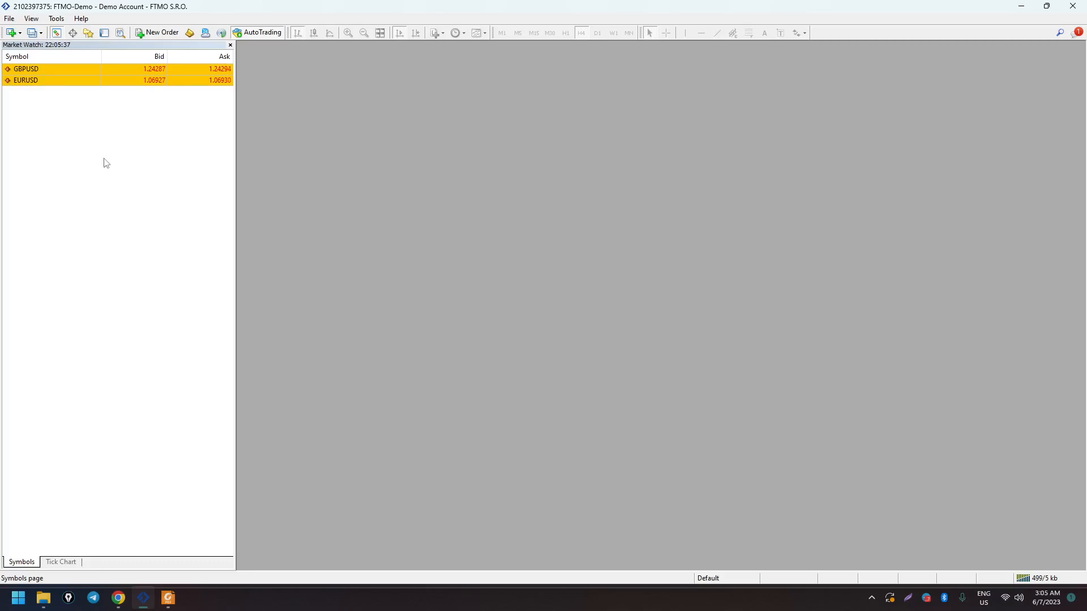
right_click(85, 114)
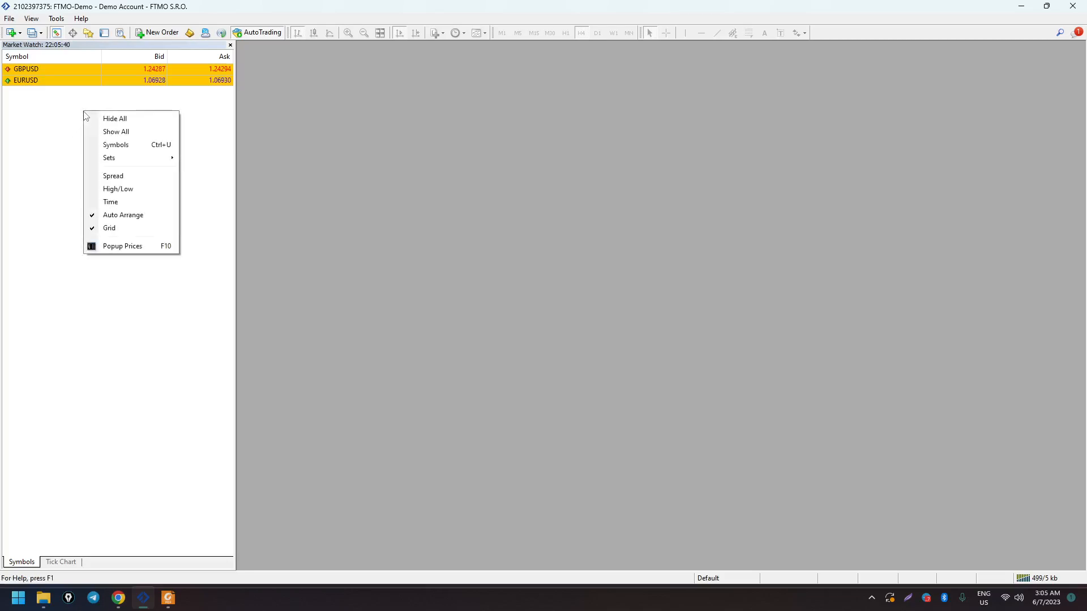
click(105, 131)
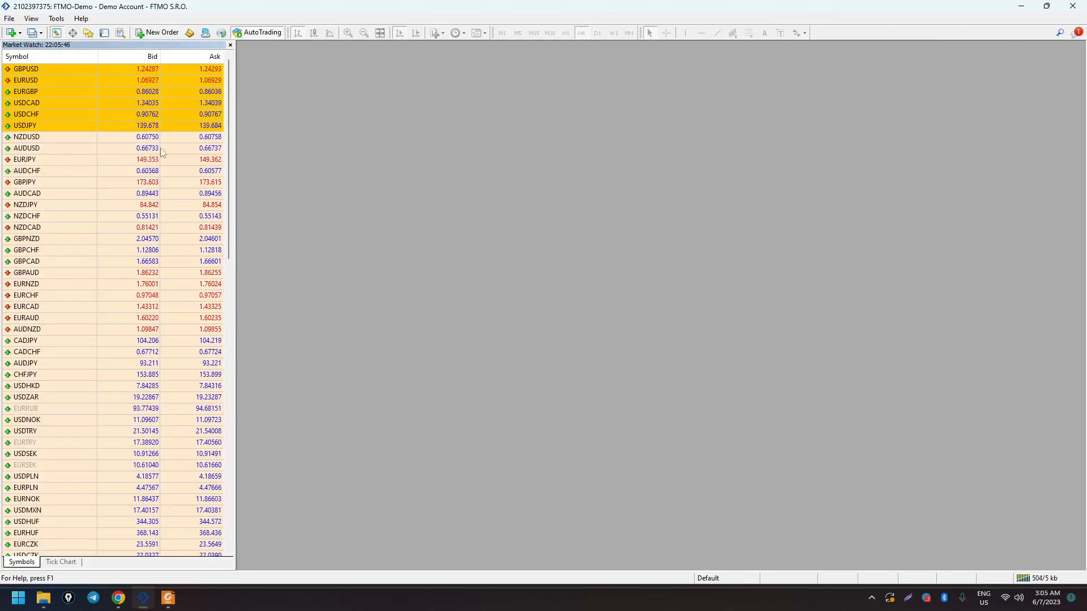
mouse_move(229, 93)
mouse_down()
mouse_move(229, 377)
mouse_move(242, 244)
mouse_move(238, 107)
mouse_move(225, 92)
mouse_up()
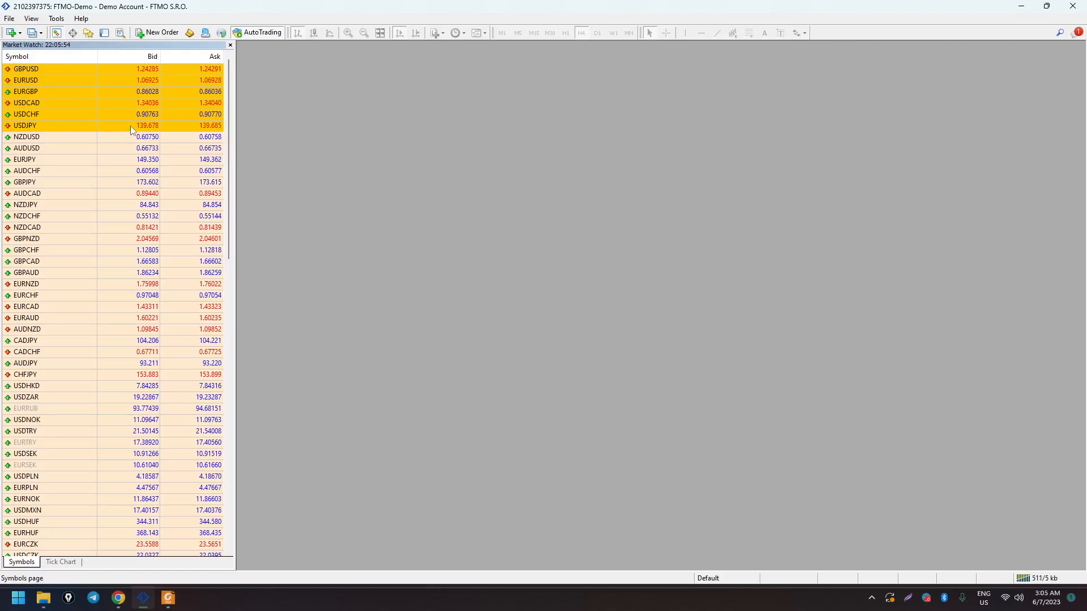
mouse_move(126, 134)
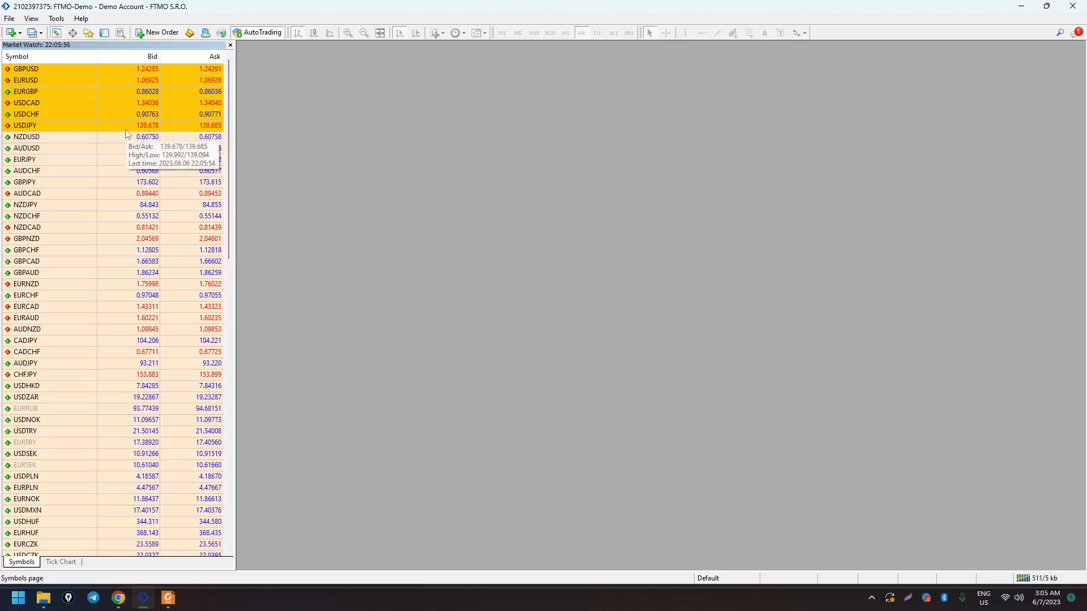
click(229, 46)
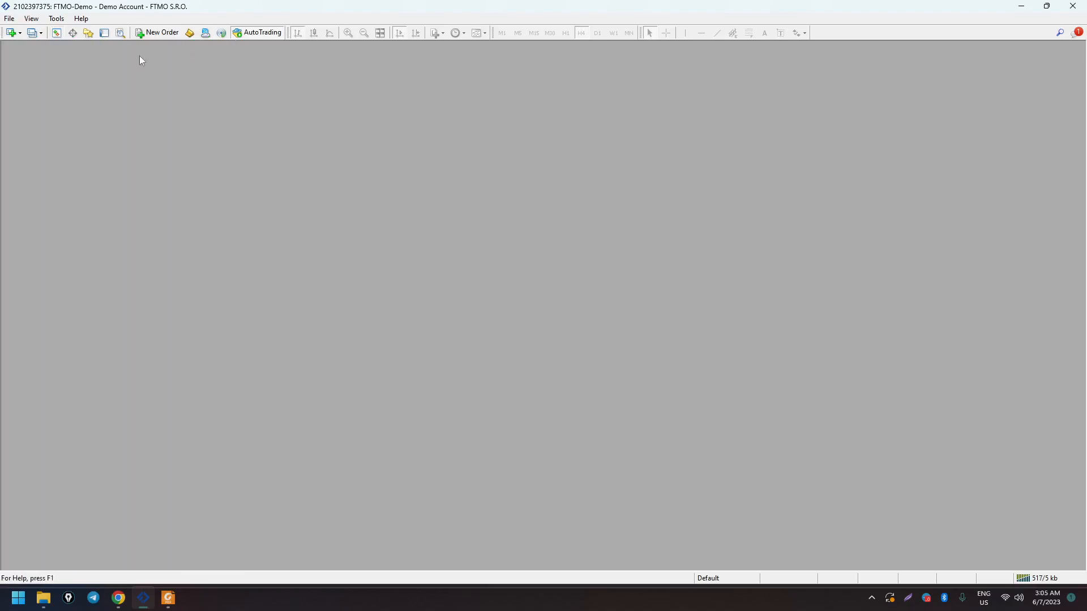
Show the Navigator and expand its Expert Advisors group to list the installed experts
click(87, 33)
click(10, 66)
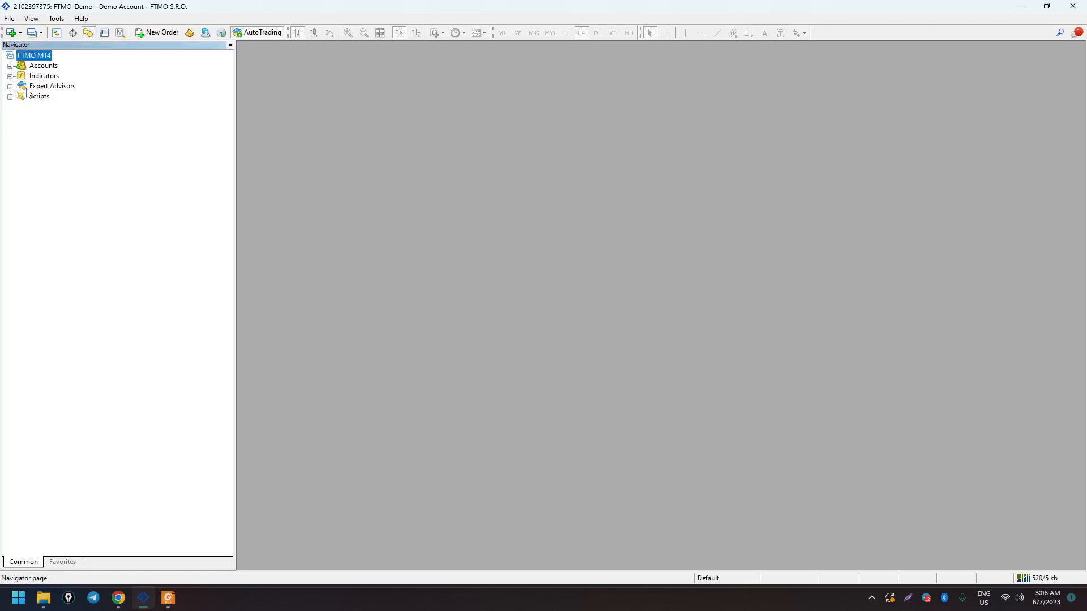
click(46, 88)
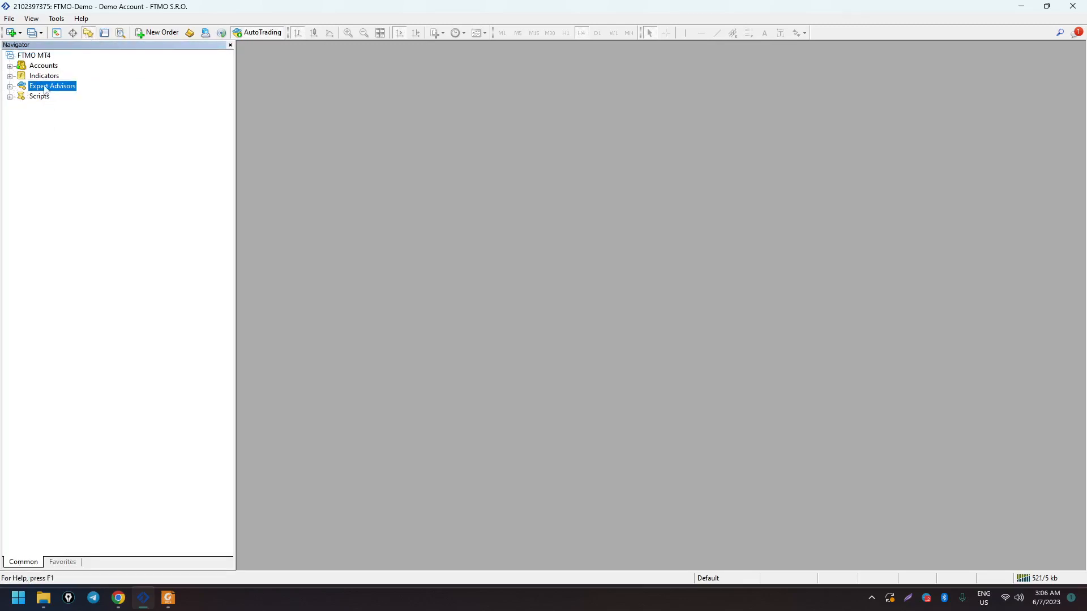
click(10, 86)
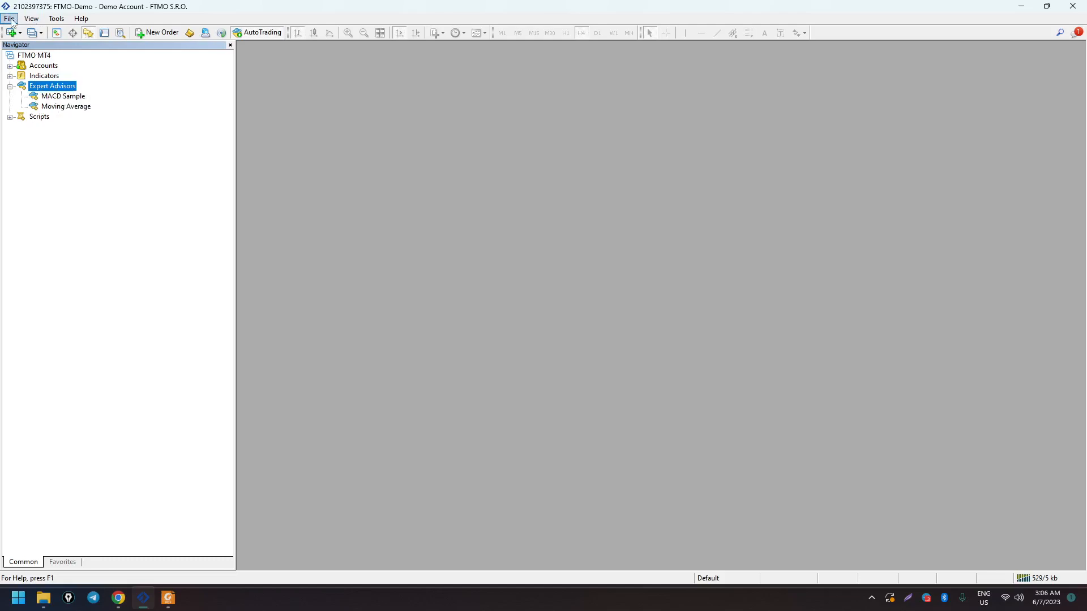
Refresh the Expert Advisors group in the Navigator and select LegendTradeManagementSystem_V6
right_click(66, 86)
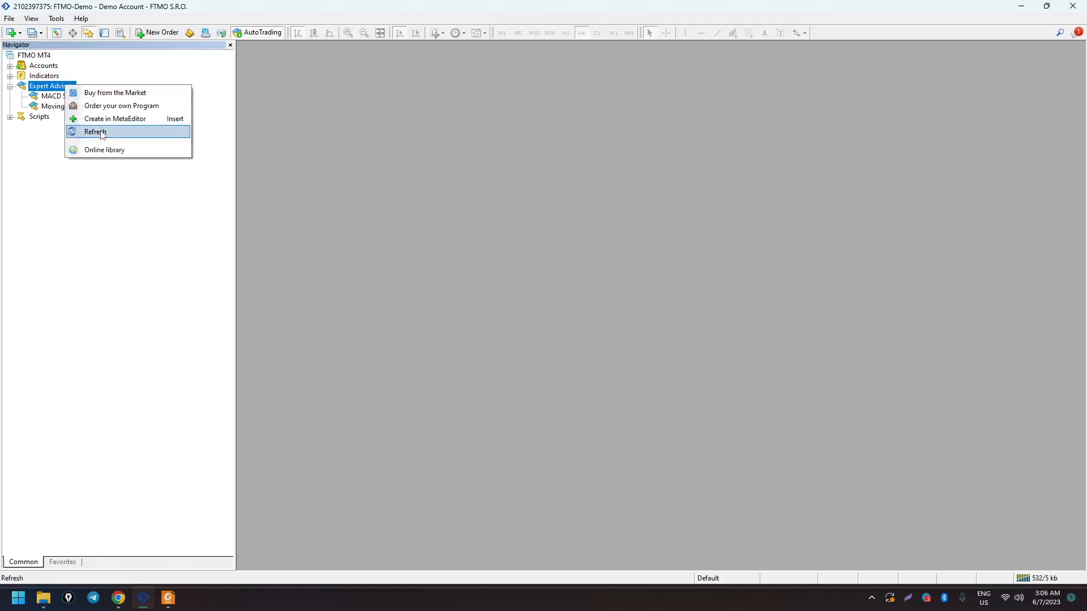
click(90, 131)
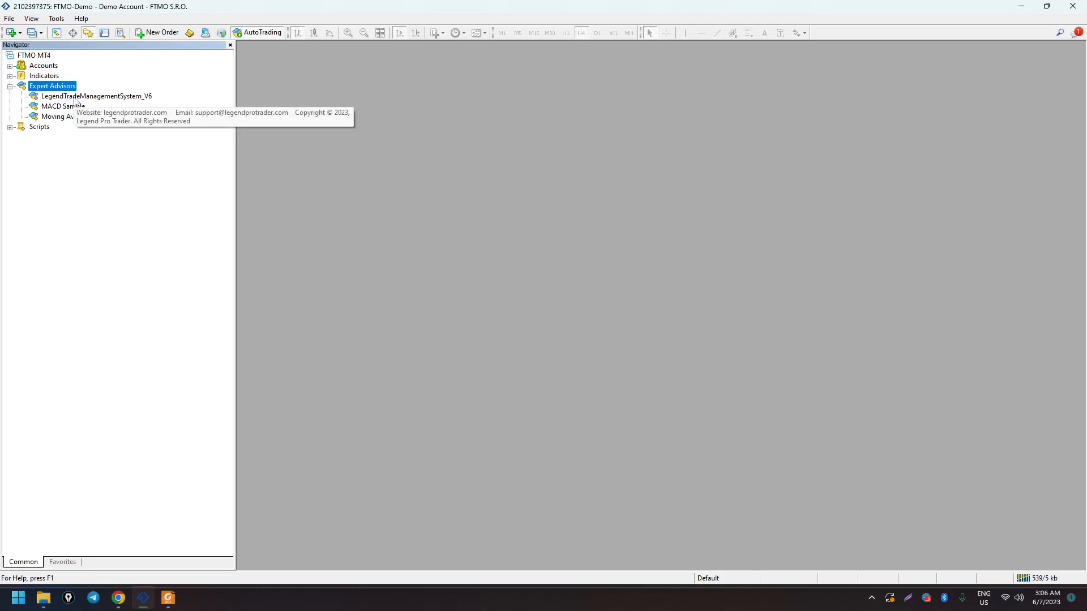
click(92, 98)
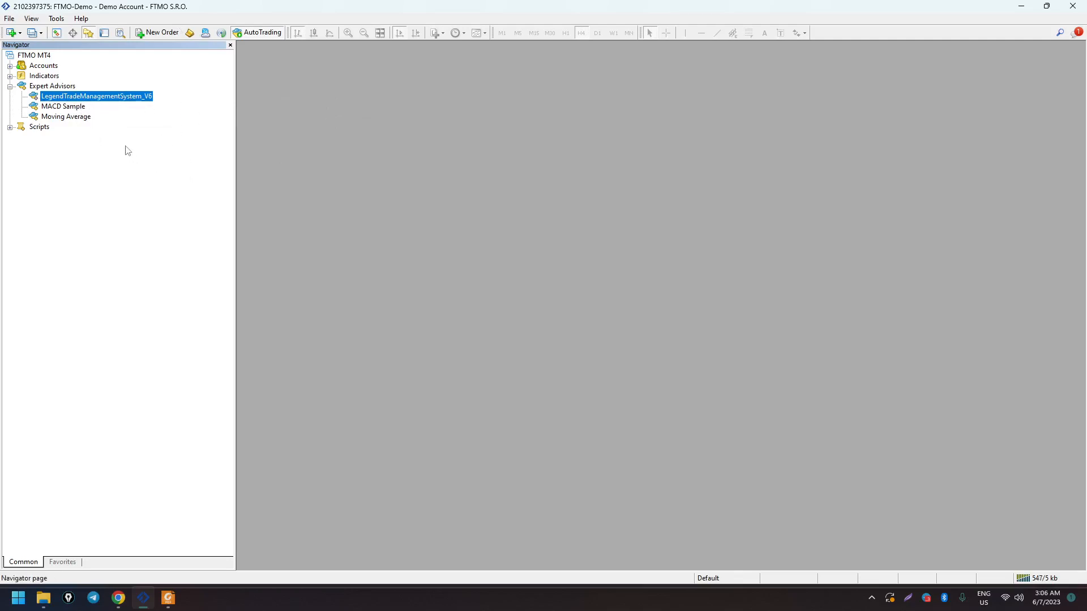
Open a maximized GBPUSD chart from the Market Watch and attach the LegendTradeManagementSystem_V6 expert to it
click(56, 32)
click(54, 69)
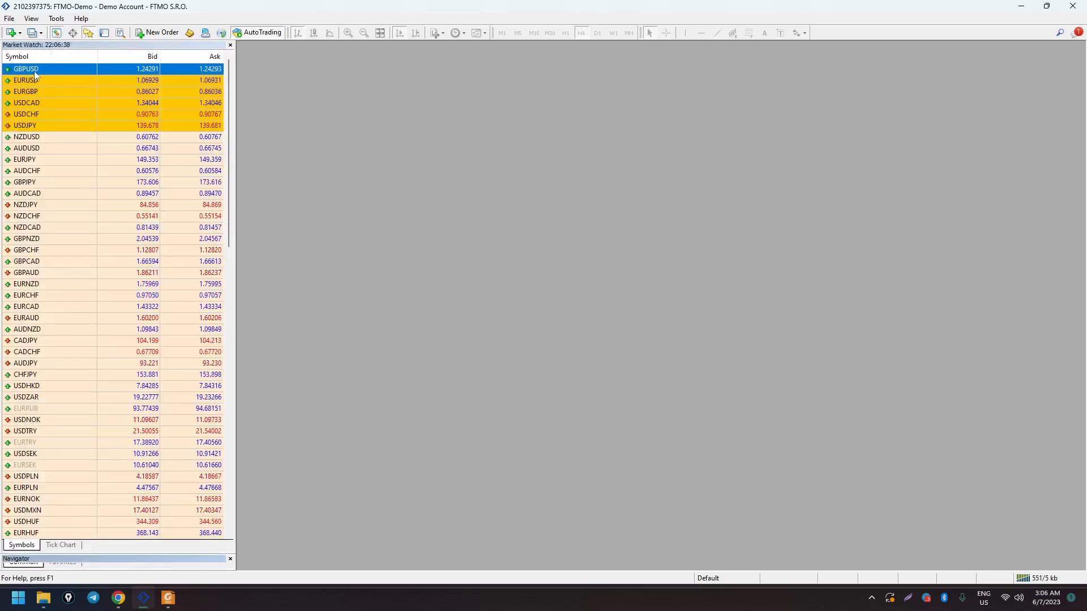
drag(54, 73, 387, 97)
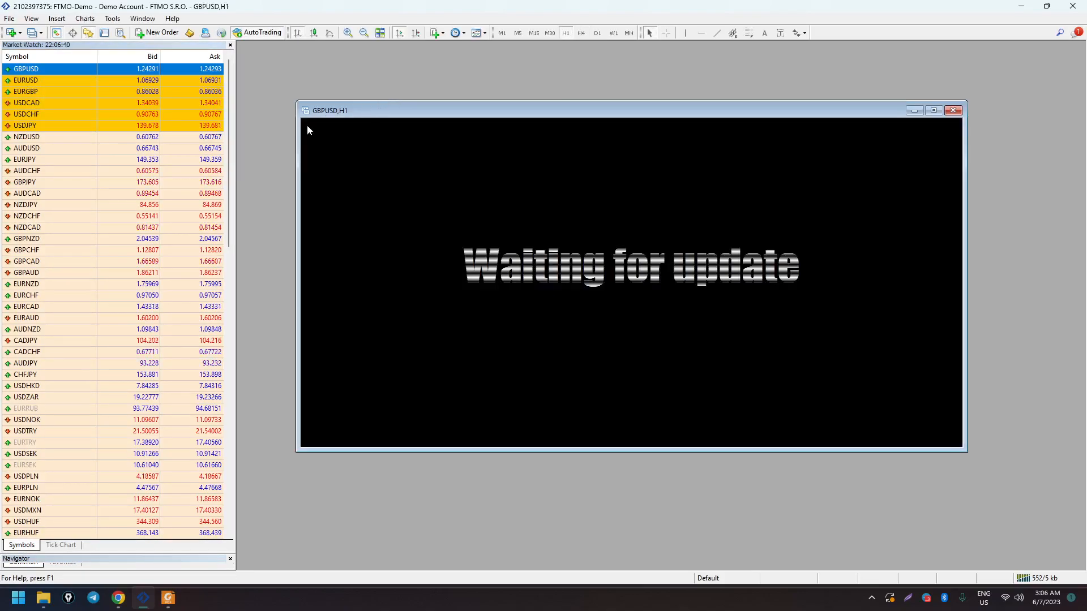
click(934, 110)
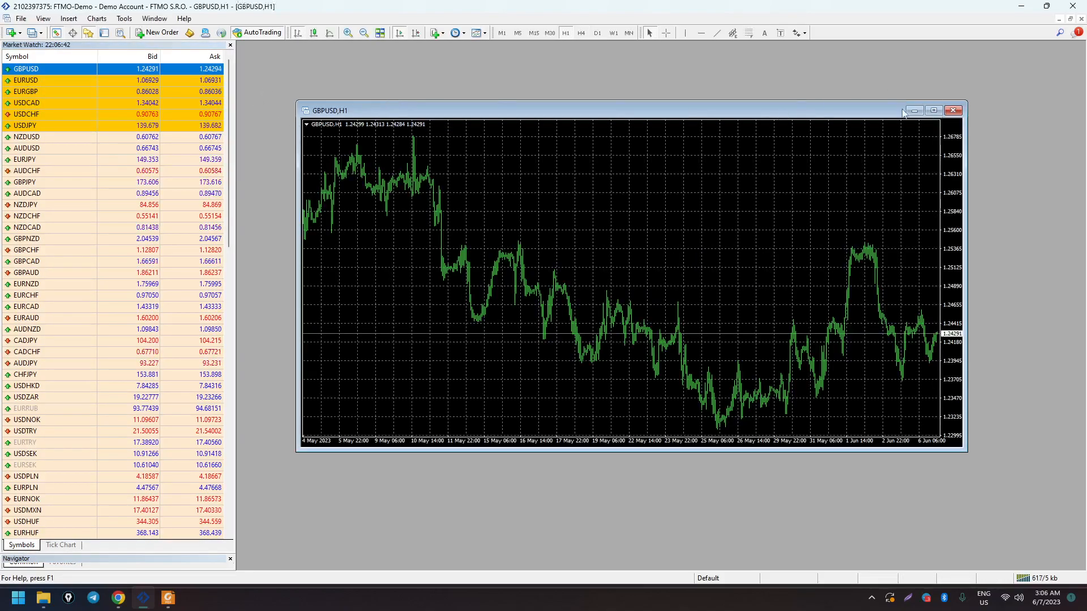
click(230, 45)
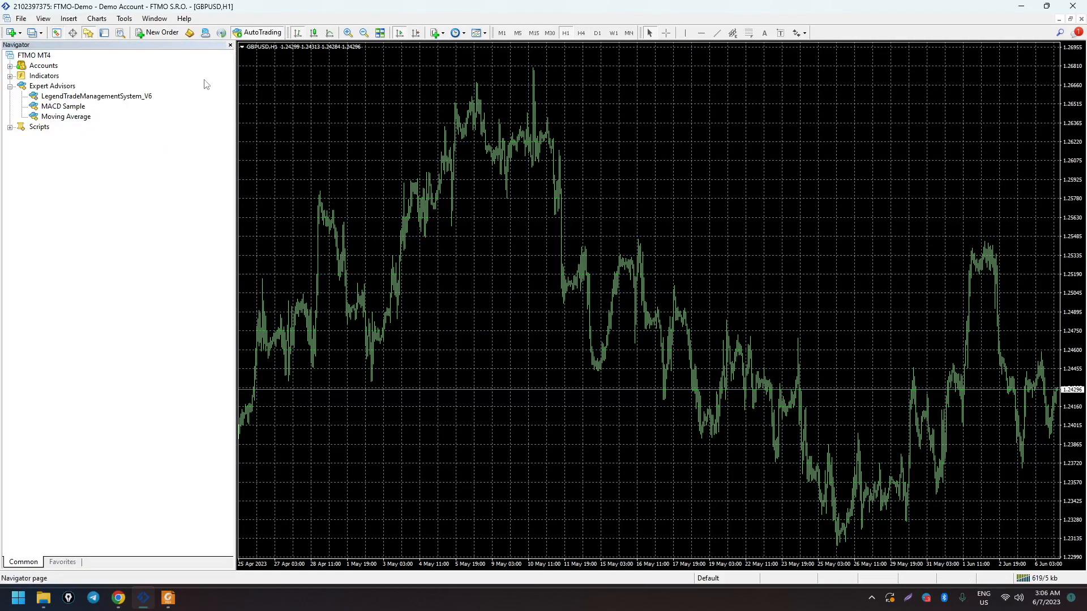
click(90, 97)
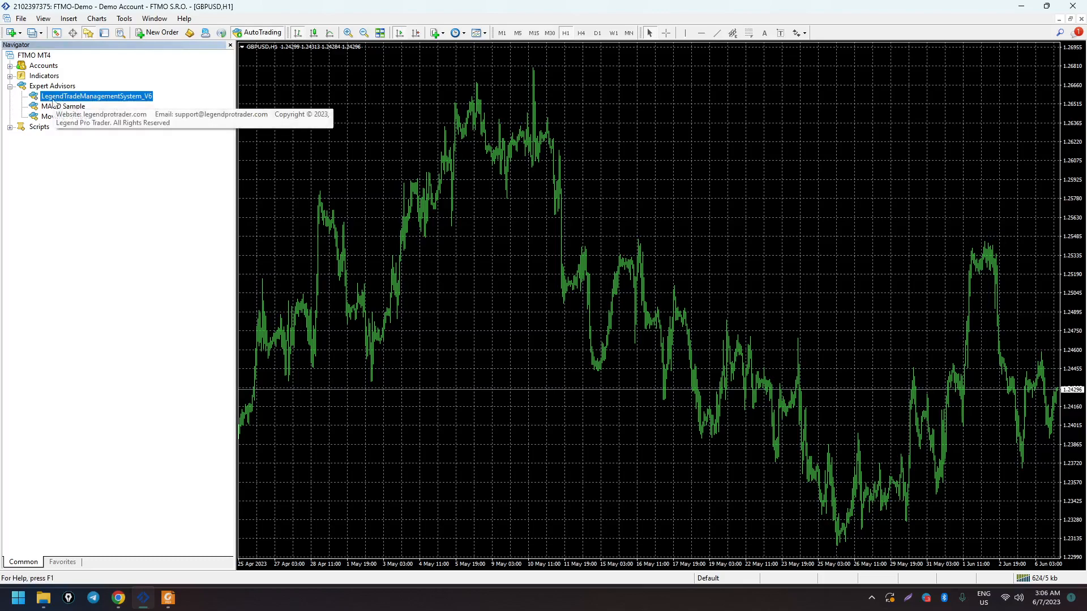
double_click(99, 101)
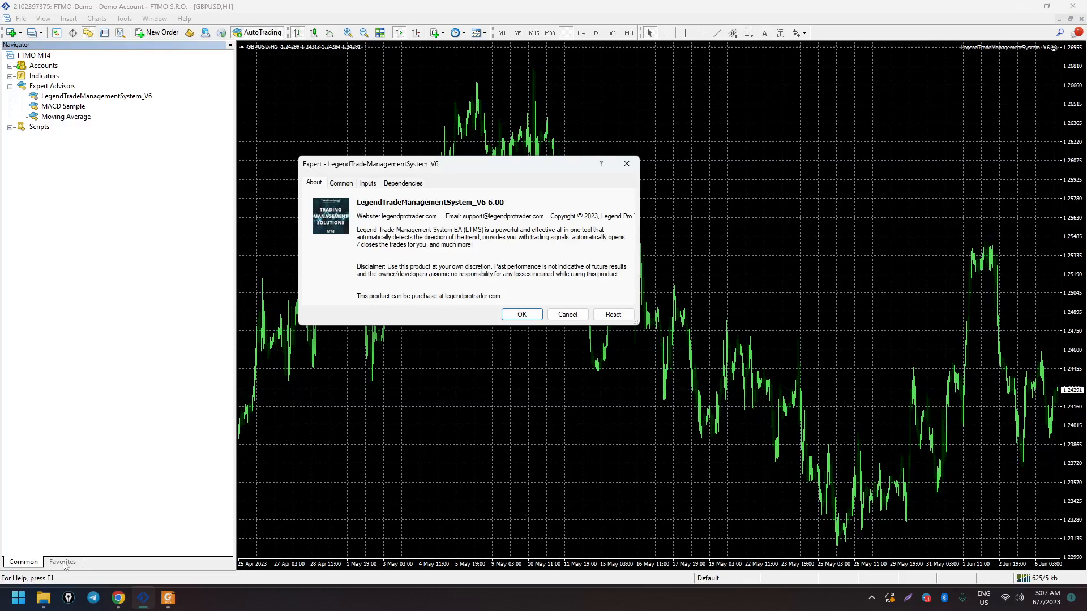
Switch to the license key e-mail in Gmail and bring the license key text file into view over it
click(43, 599)
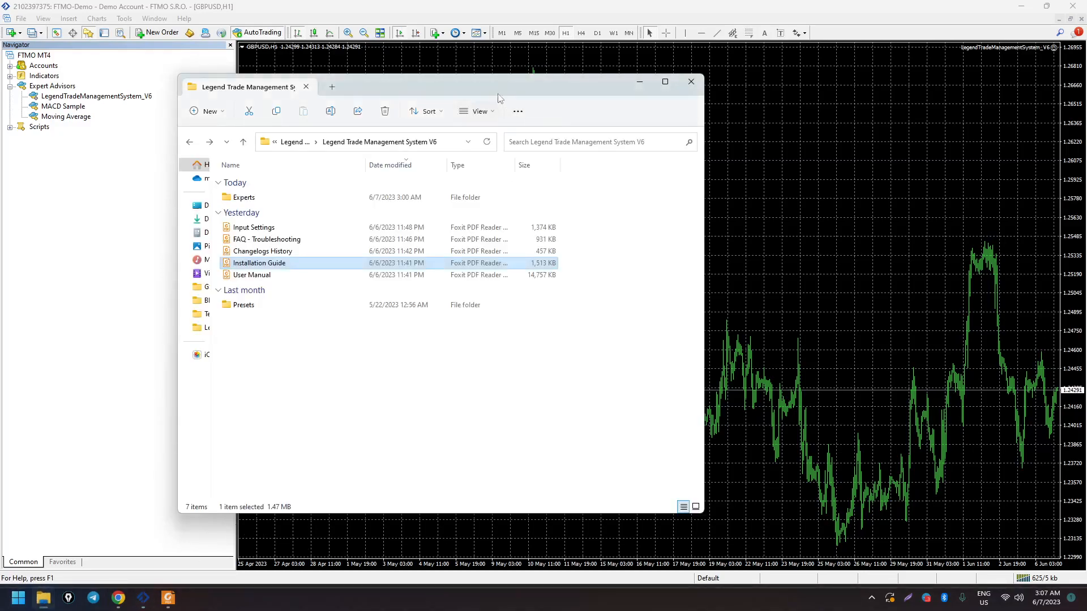
drag(506, 90, 1086, 73)
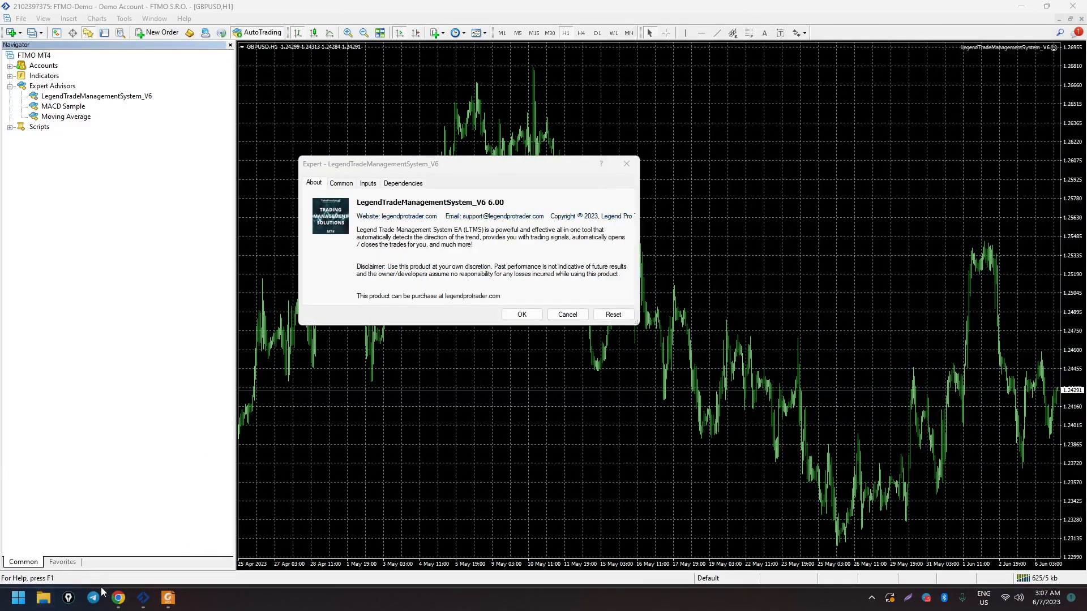
click(118, 598)
click(74, 9)
mouse_move(223, 298)
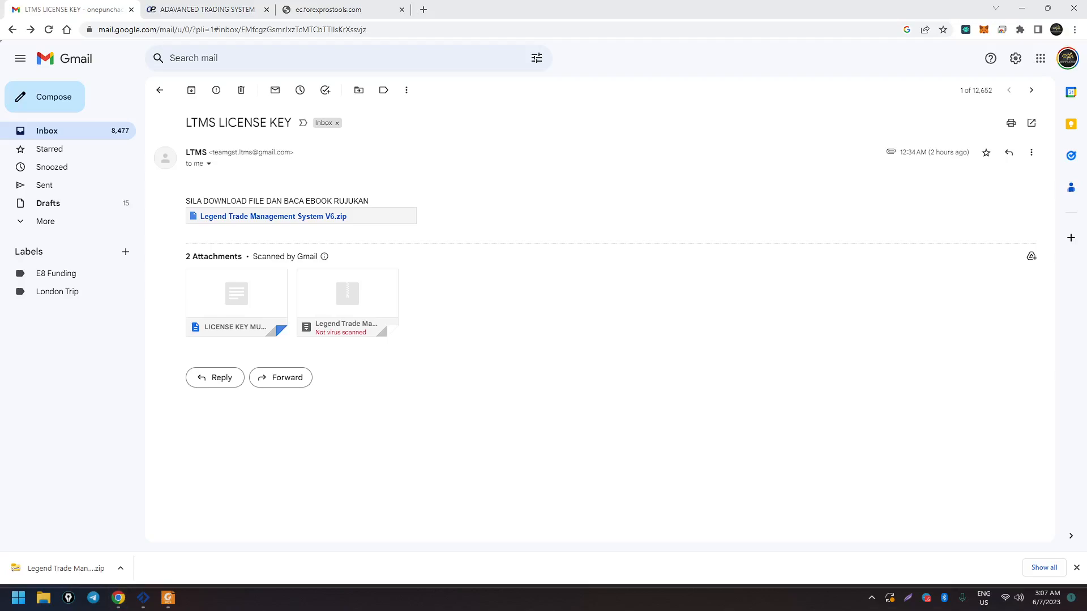
drag(1086, 138, 872, 176)
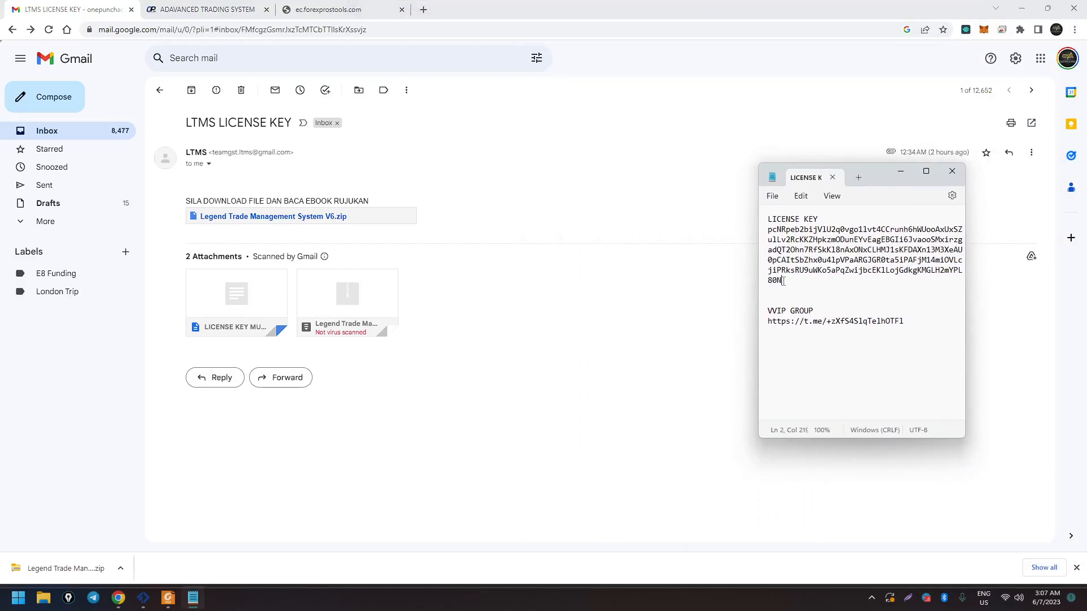
Copy the whole license key from the text file and minimize Notepad
drag(784, 281, 768, 230)
right_click(780, 237)
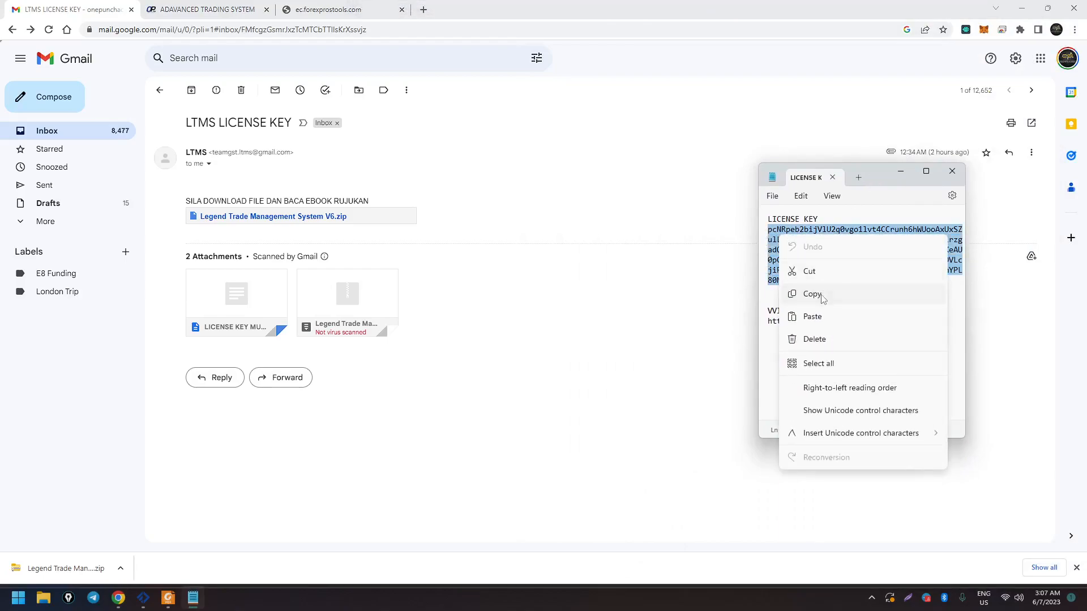
click(821, 294)
click(900, 172)
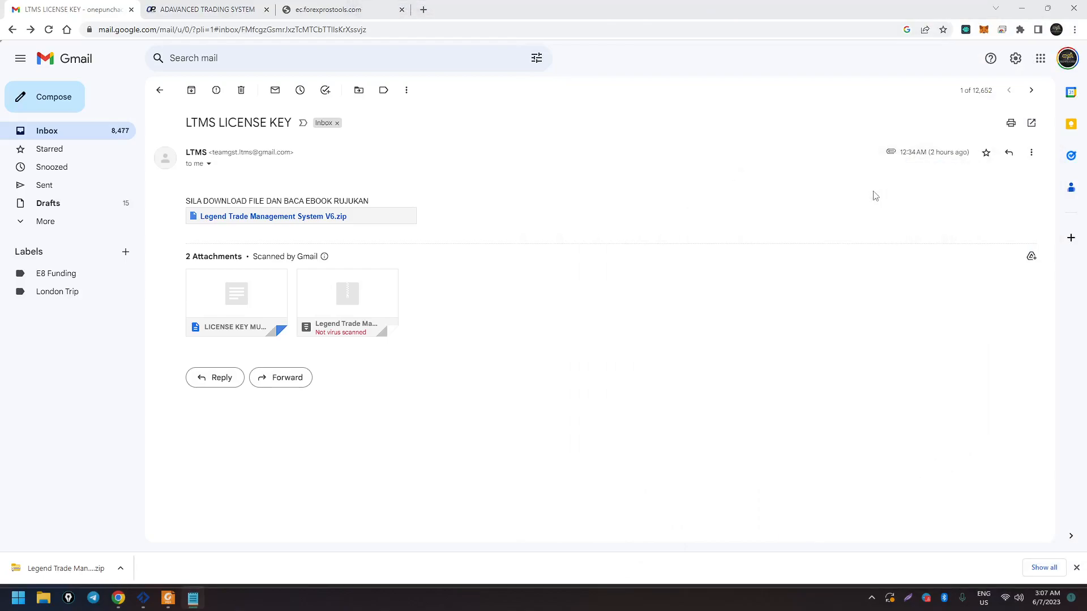
Switch to MetaTrader 4, paste the license key into the expert's LICENSE KEY input and confirm the settings
click(143, 598)
click(366, 185)
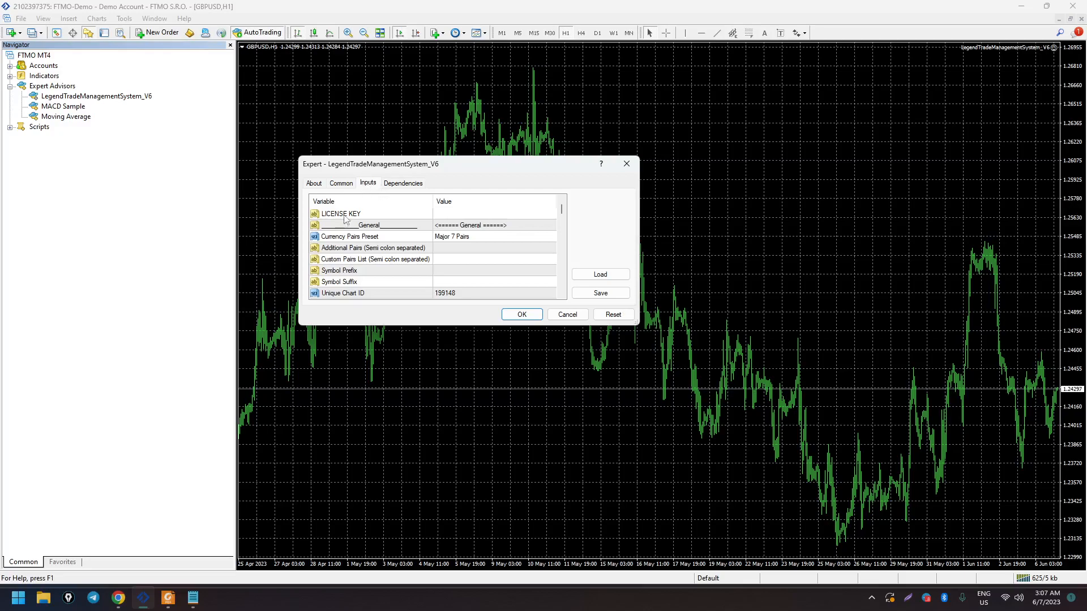
click(446, 216)
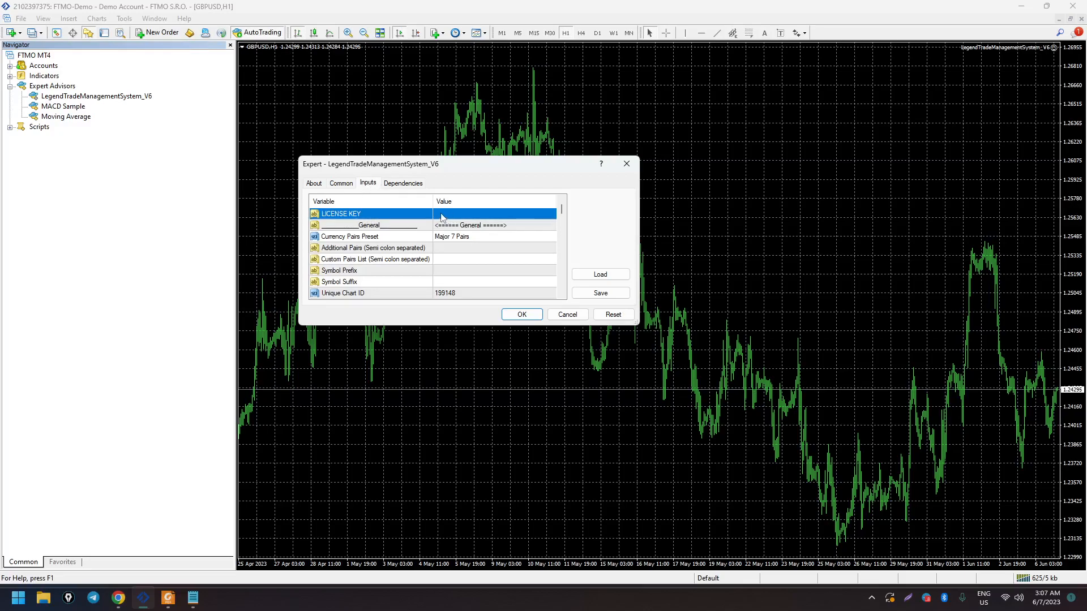
click(442, 217)
right_click(442, 214)
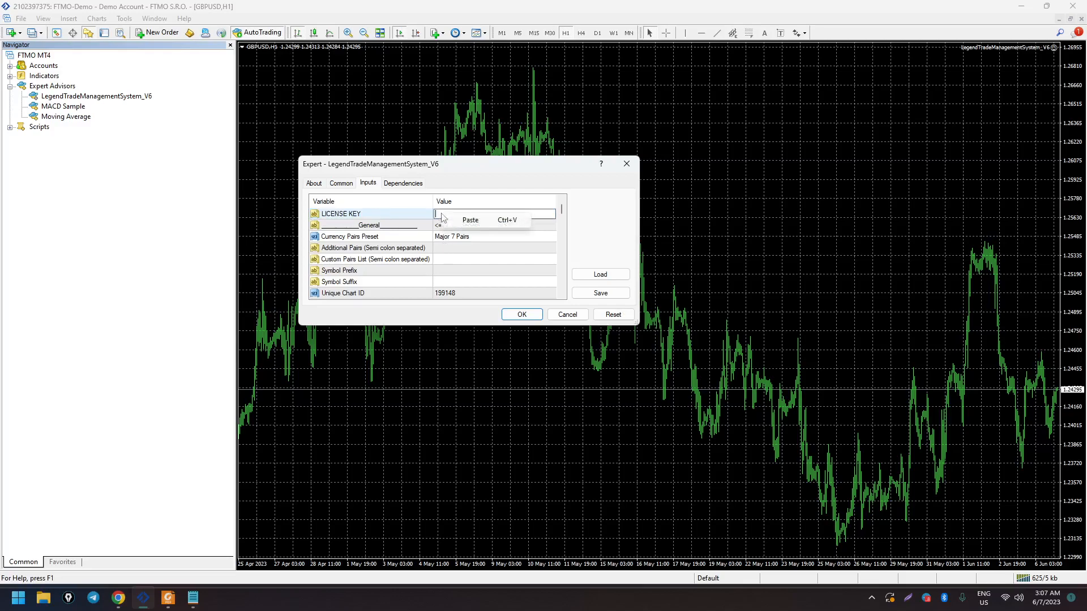
click(470, 221)
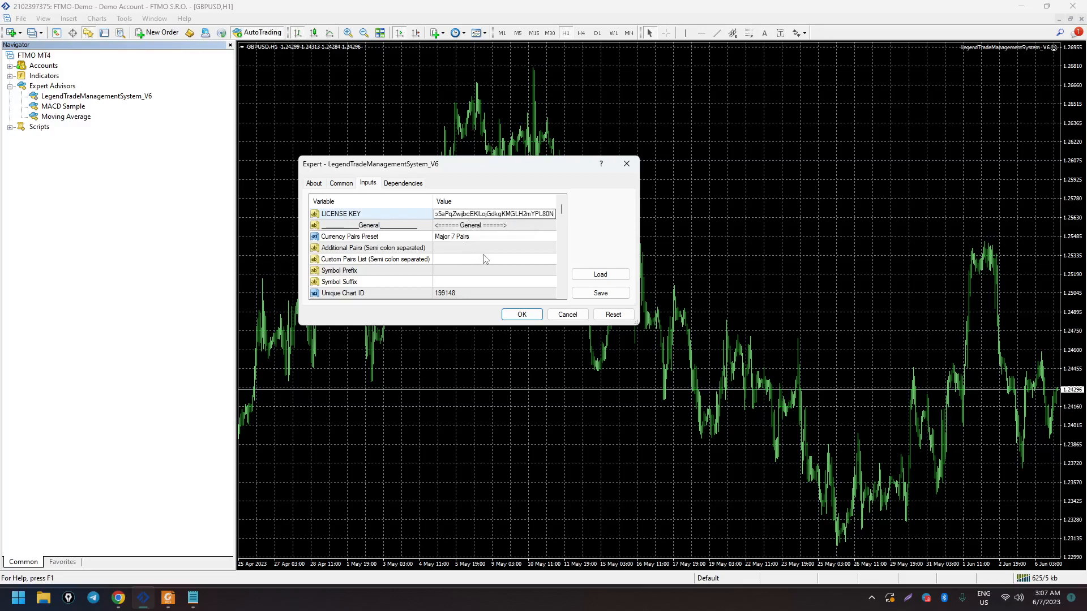
click(493, 234)
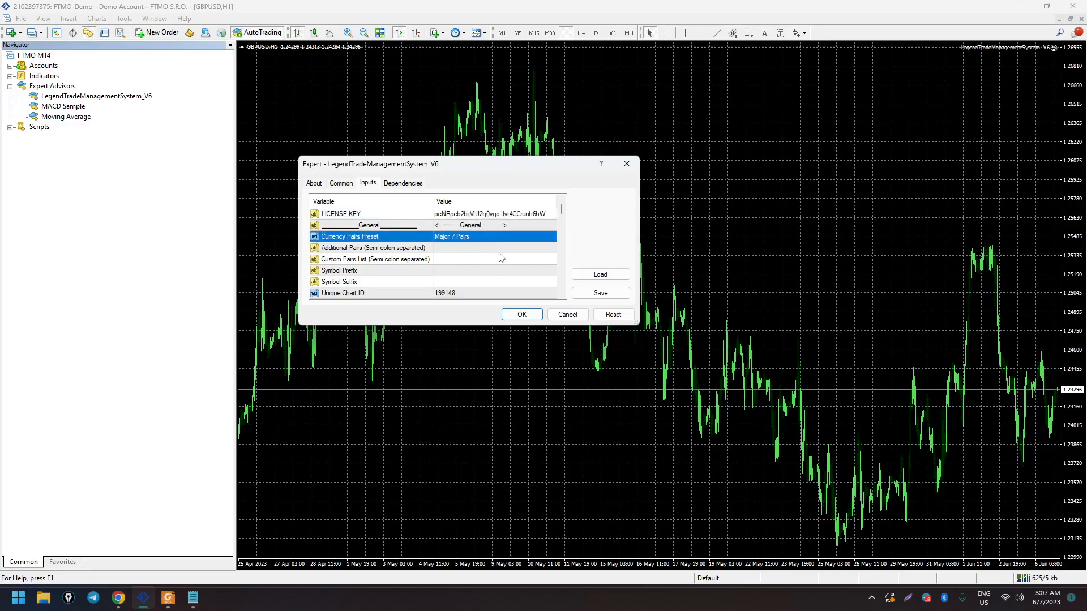
click(518, 315)
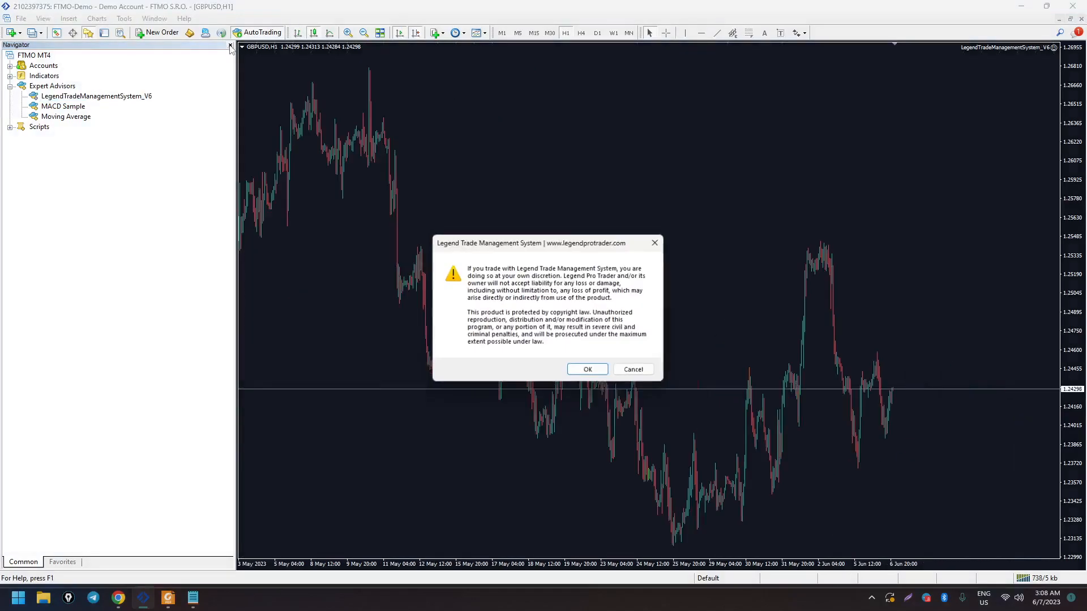
Close the Navigator and accept the Legend Trade Management System disclaimer
click(230, 48)
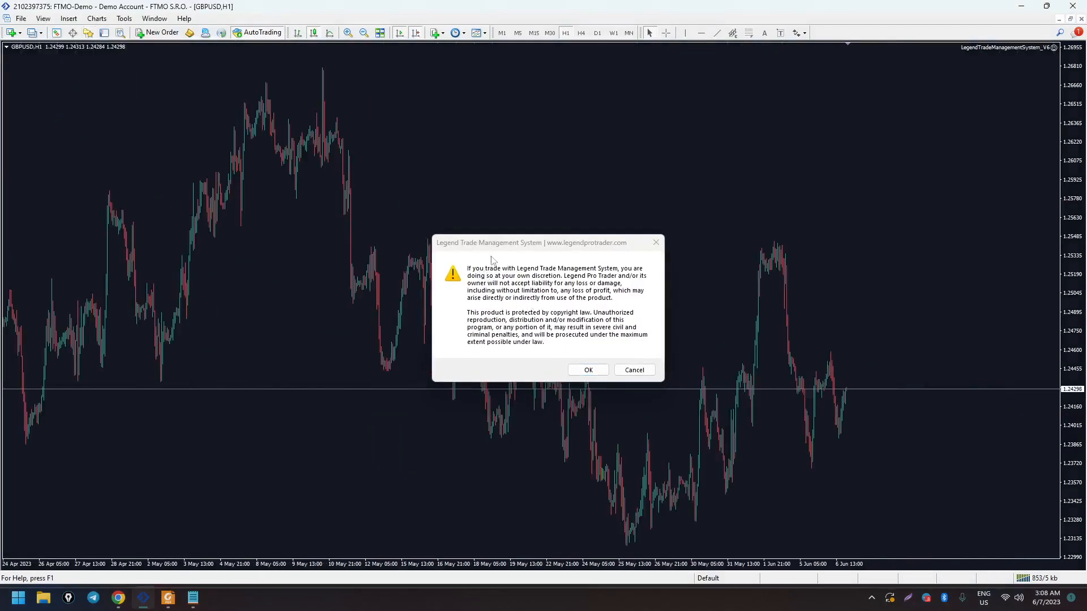
click(507, 244)
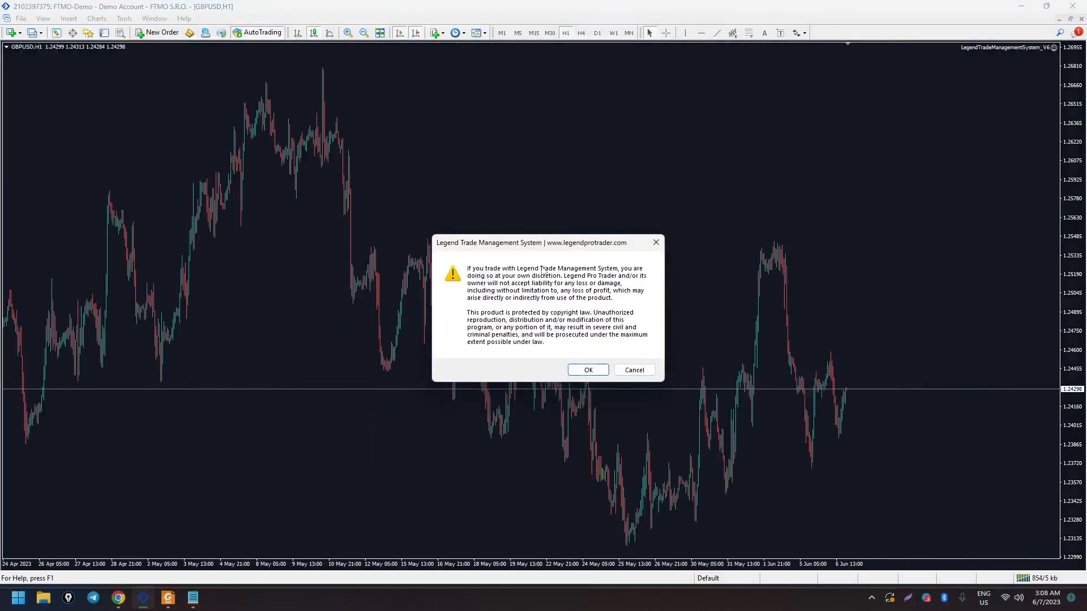
click(589, 370)
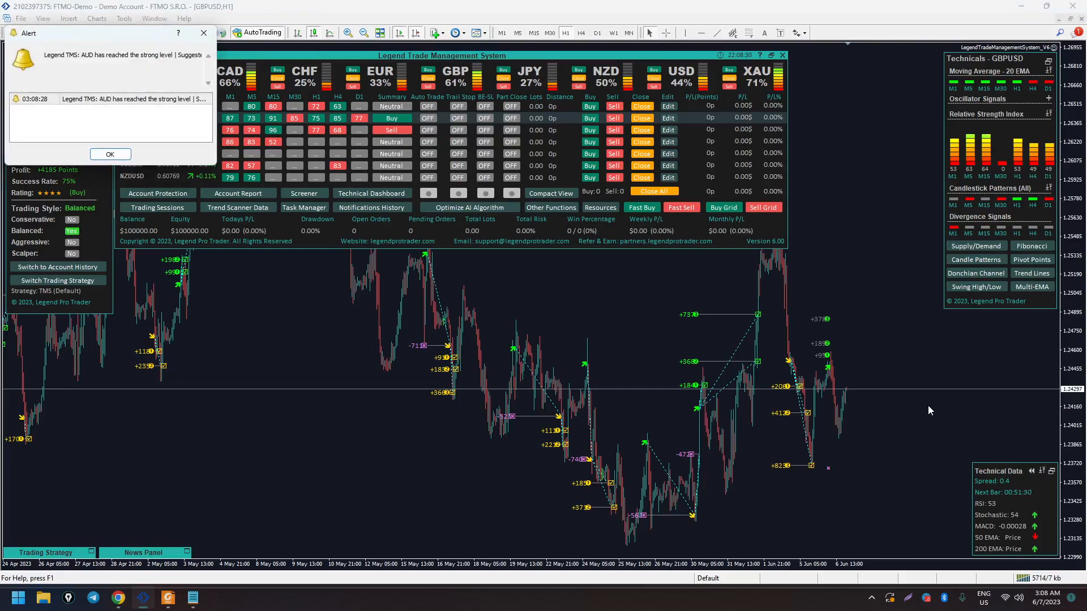
Move the alert window below the Legend Trade Management System dashboard
drag(95, 39, 220, 279)
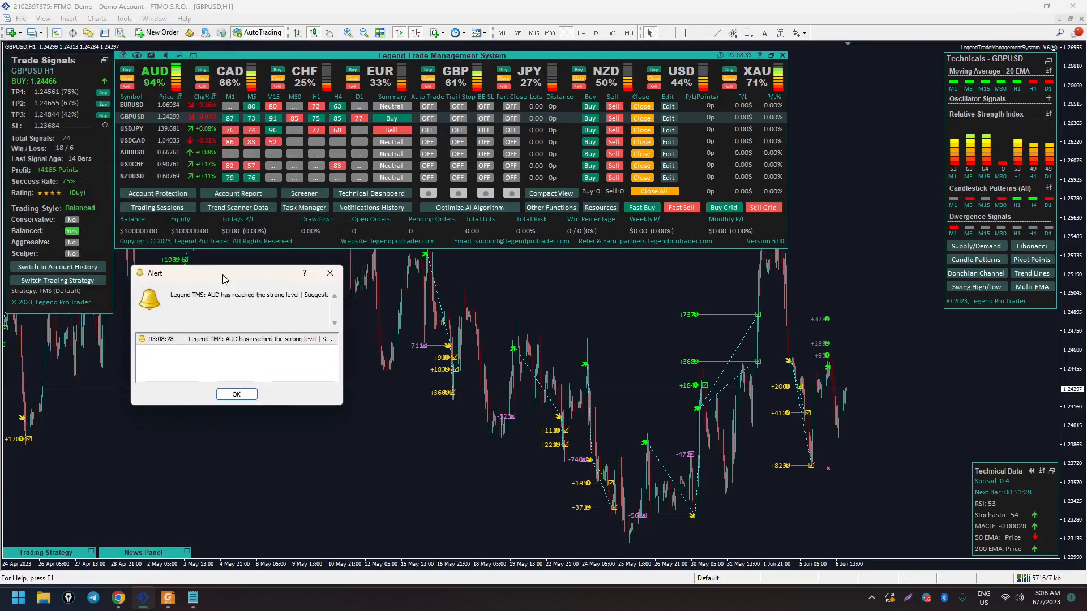